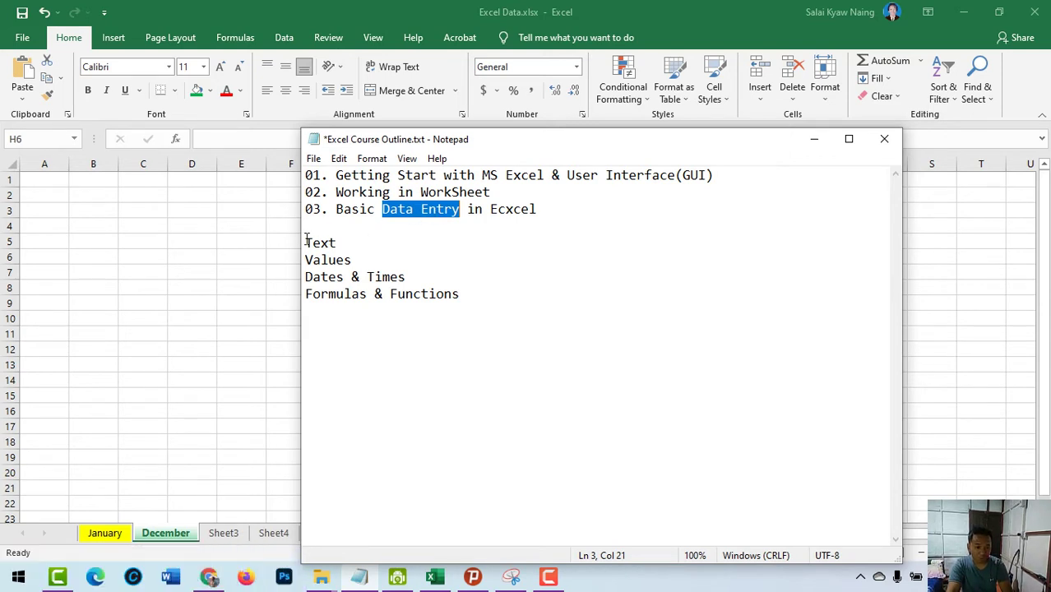
Step: Copy the four data type lines, Text through Formulas & Functions, from the Notepad outline into Excel starting at cell C4 of the December sheet
left_click_drag(305, 239, 467, 298)
key("ctrl+c")
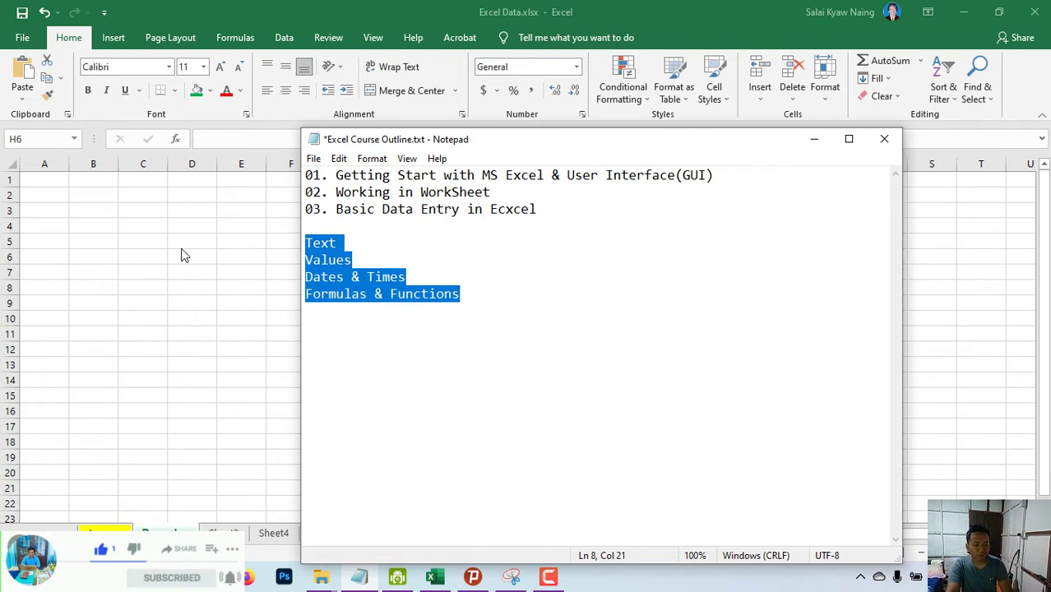
left_click(143, 235)
left_click(141, 230)
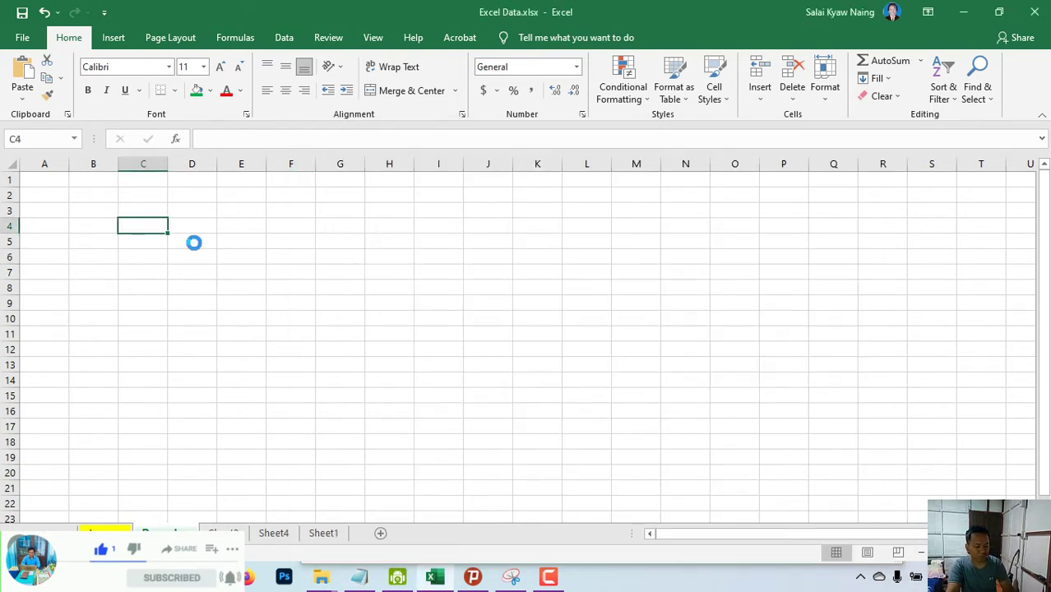
key("ctrl+v")
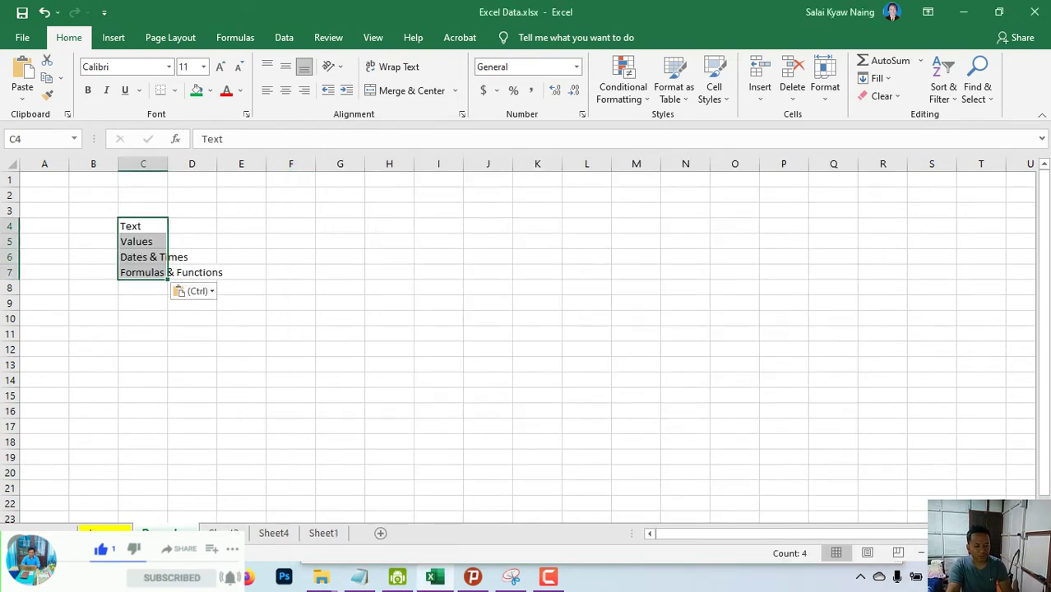
Step: Rename the January sheet as Basic Data
left_click(104, 533)
right_click(102, 532)
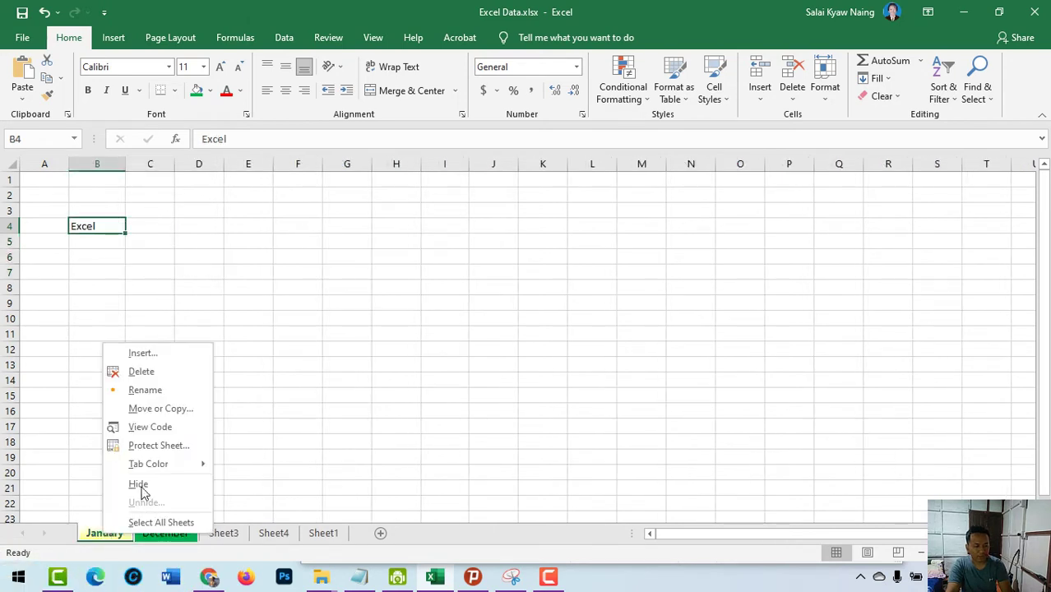
left_click(151, 392)
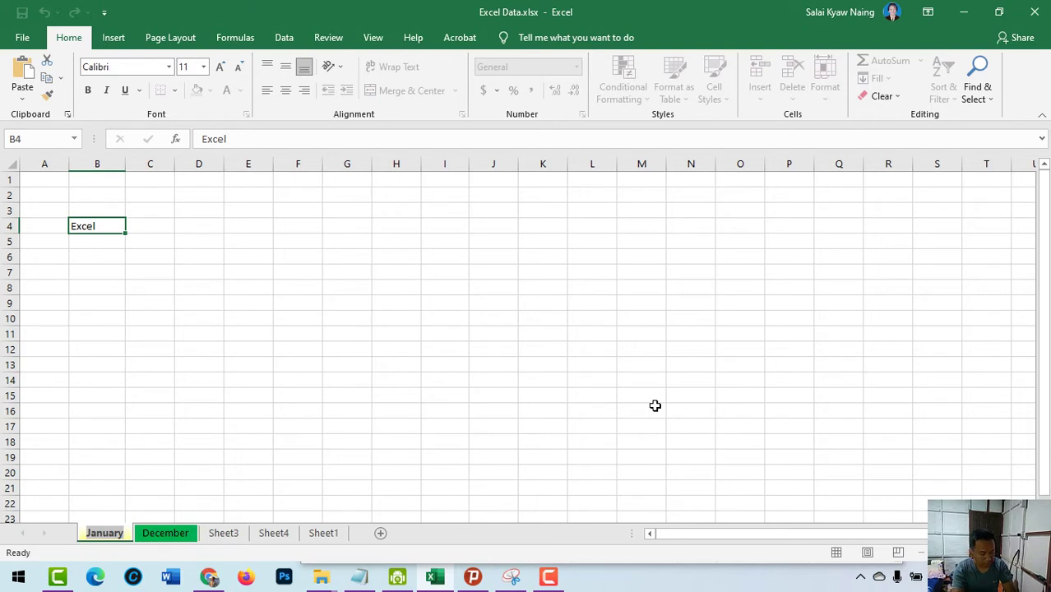
type("B")
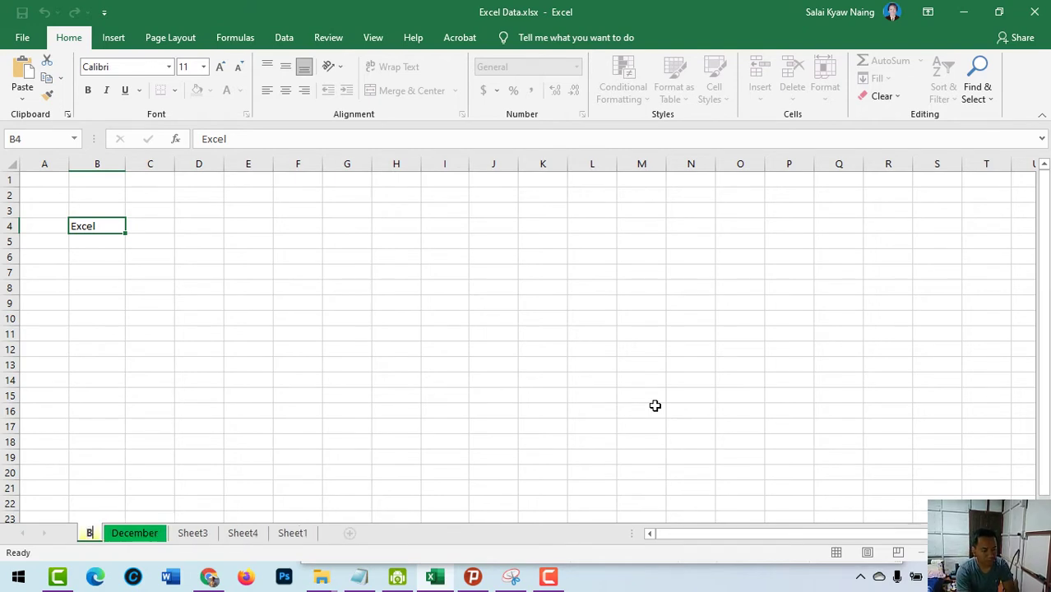
type("asic Data")
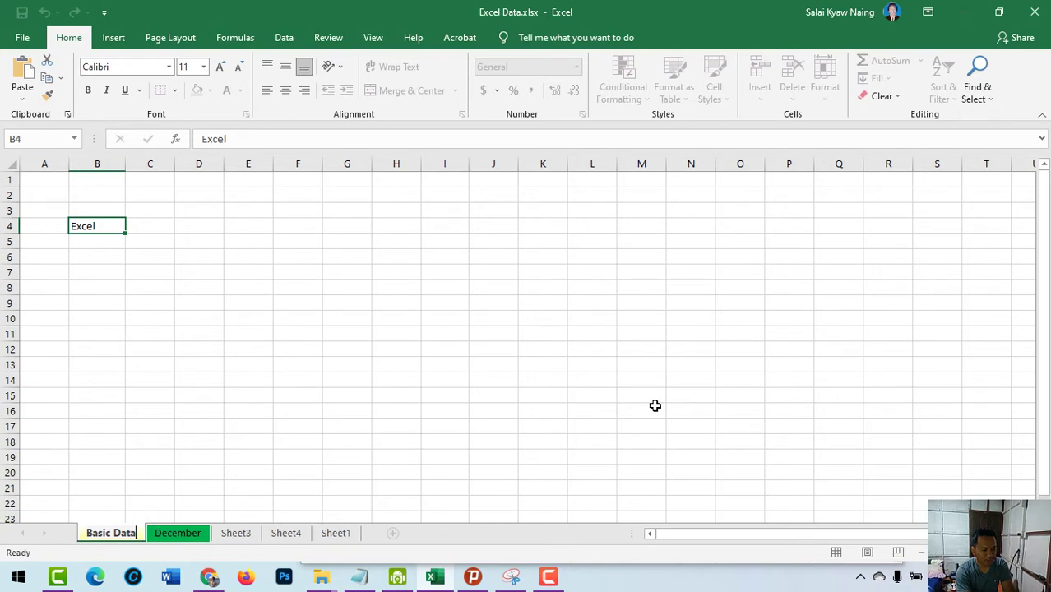
key("Return")
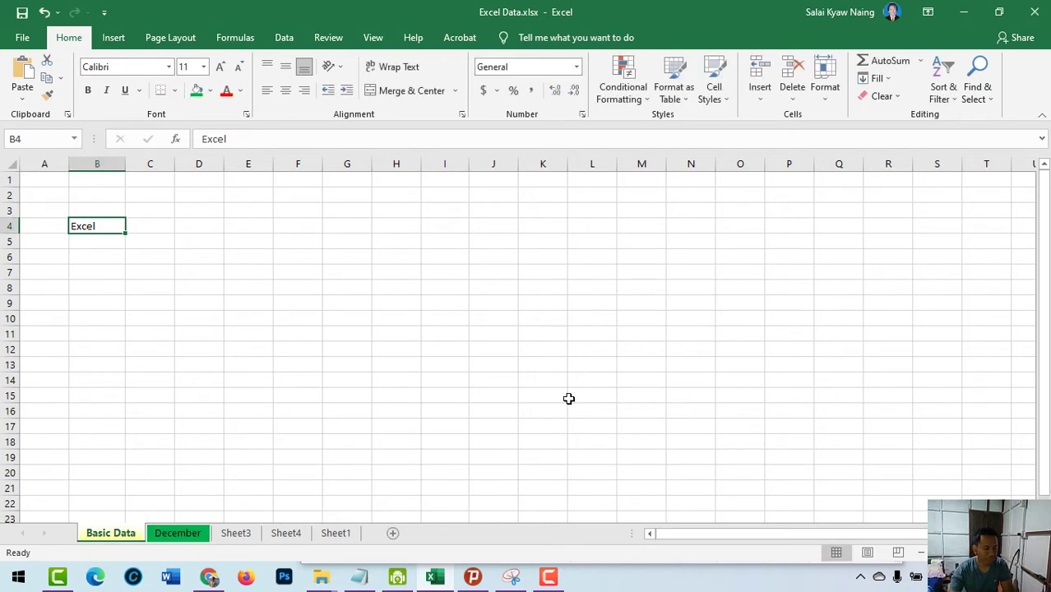
Step: Paste the copied data type list at B4 of the Basic Data sheet and fit column B to its longest entry
type("Excel")
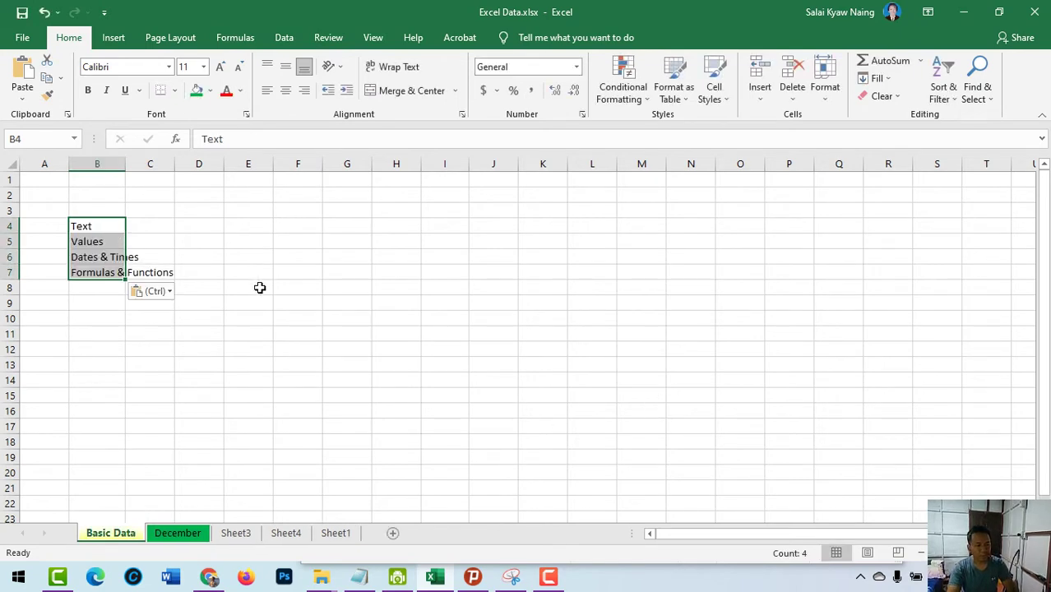
double_click(125, 163)
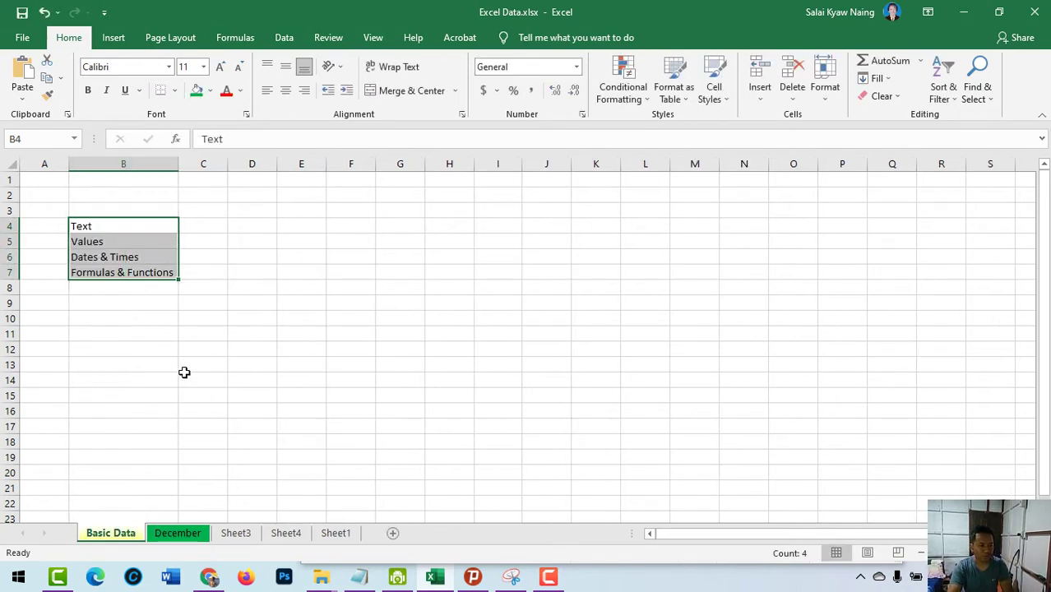
left_click_drag(177, 163, 133, 165)
left_click(229, 330)
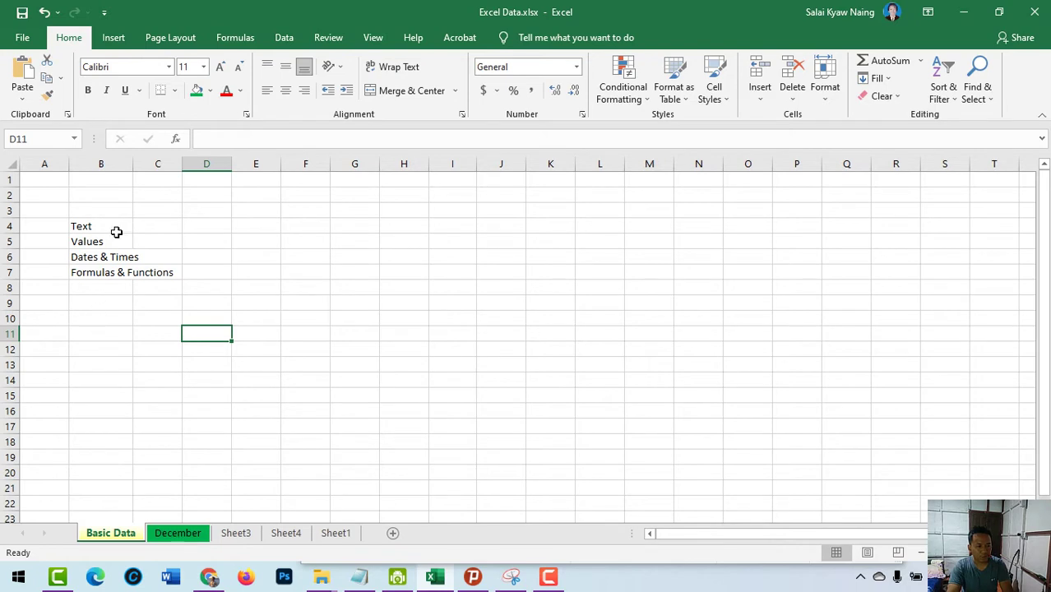
double_click(134, 164)
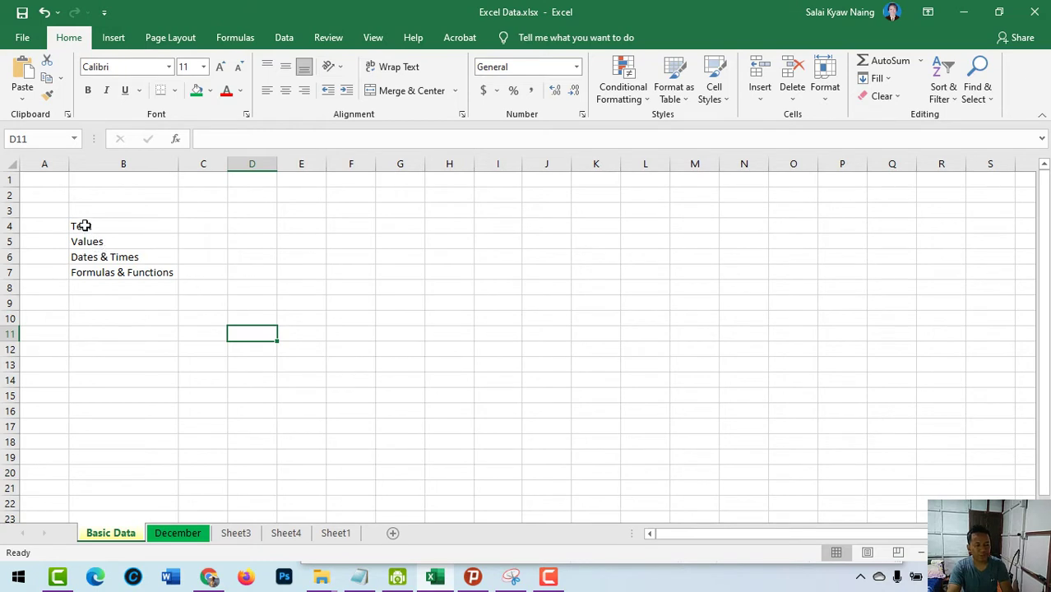
Step: Fill the list cells B4:B7 with green and enter Excel in C4 beside Text
left_click_drag(83, 226, 119, 274)
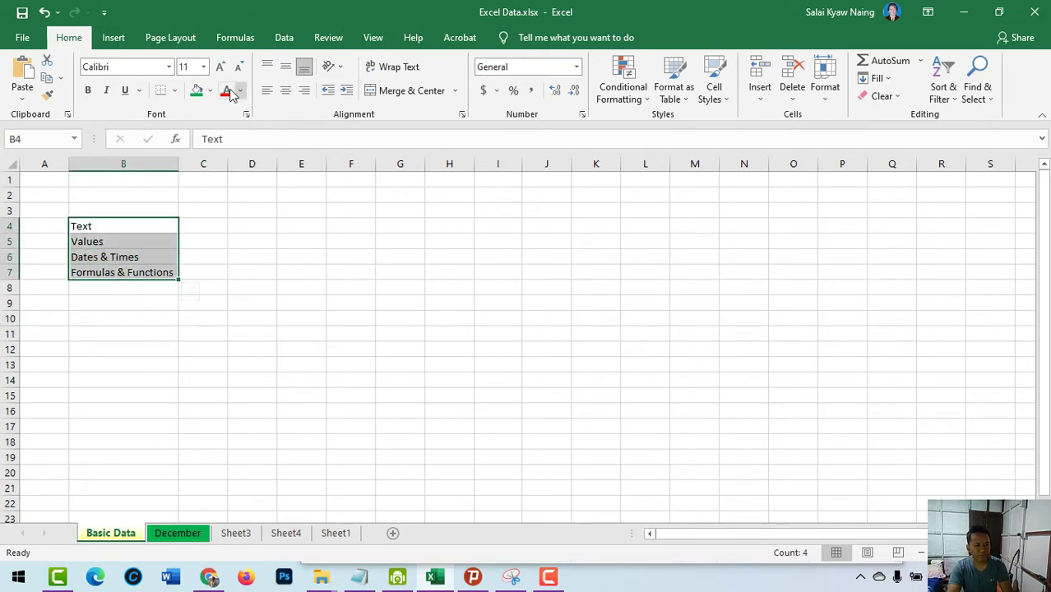
left_click(196, 90)
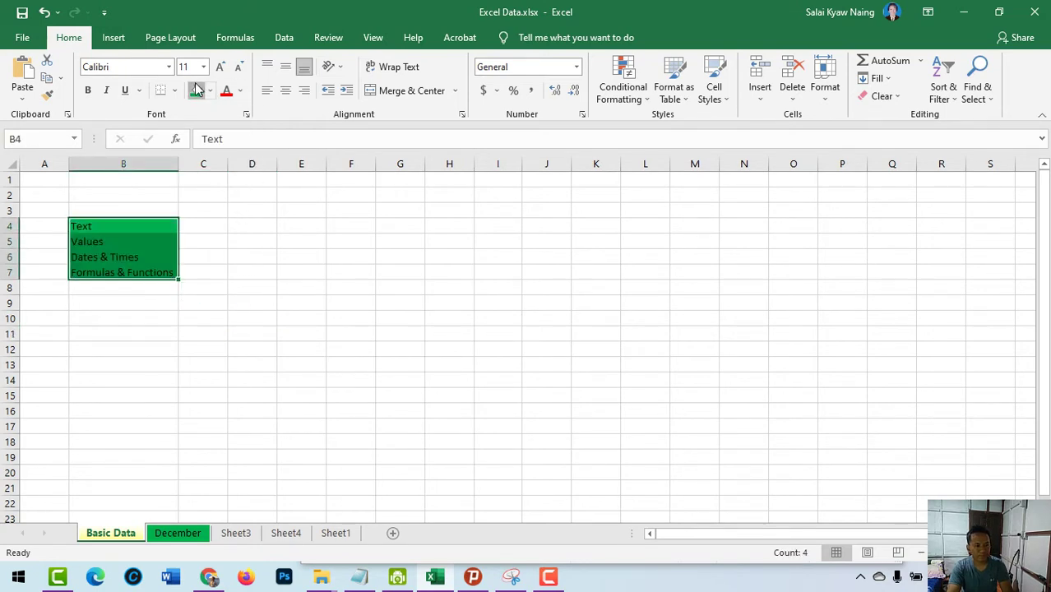
left_click(211, 227)
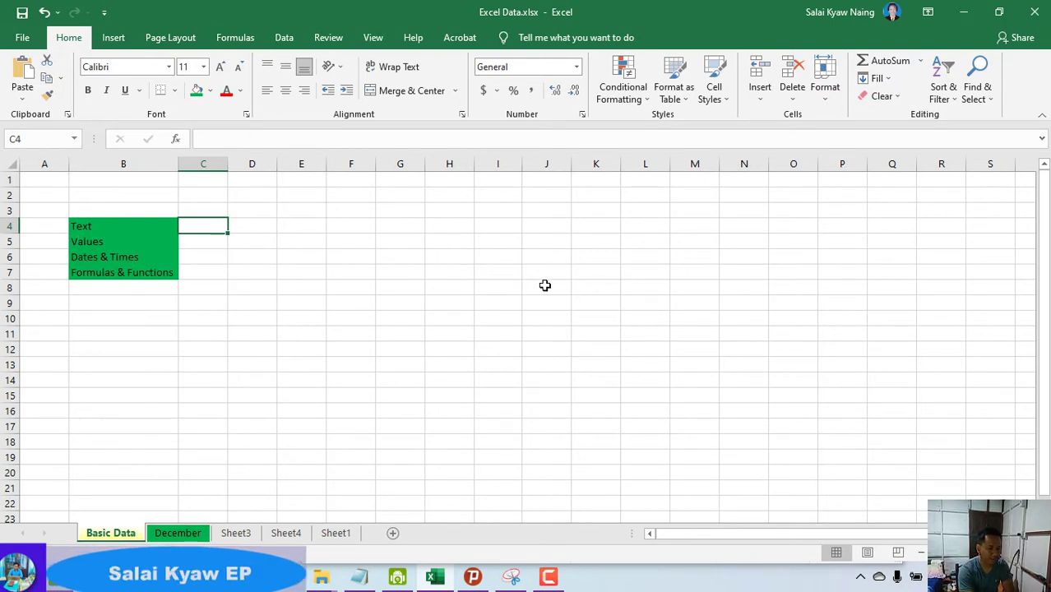
type("Excel")
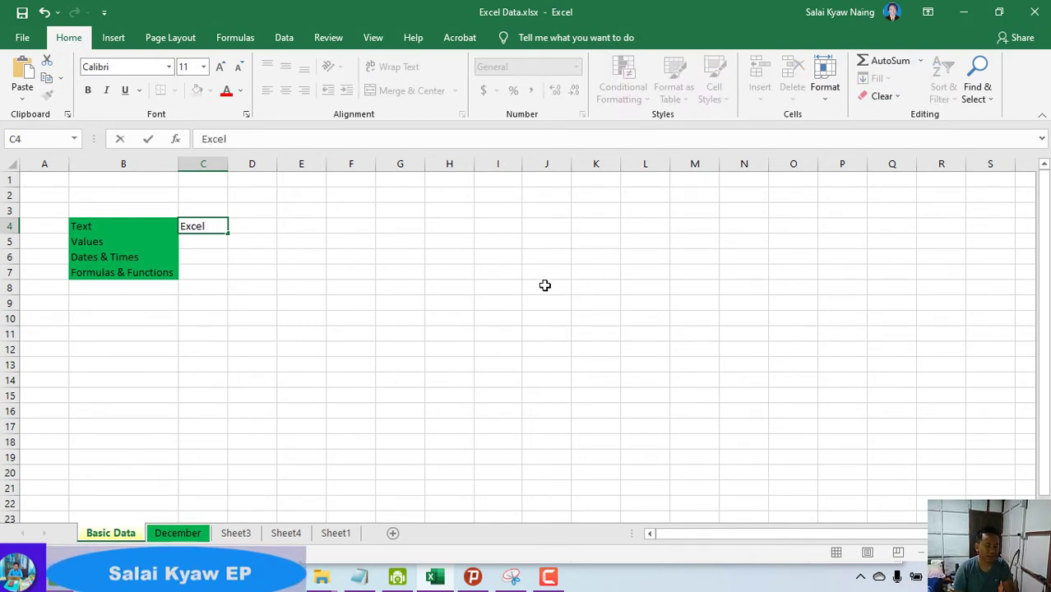
key("Tab")
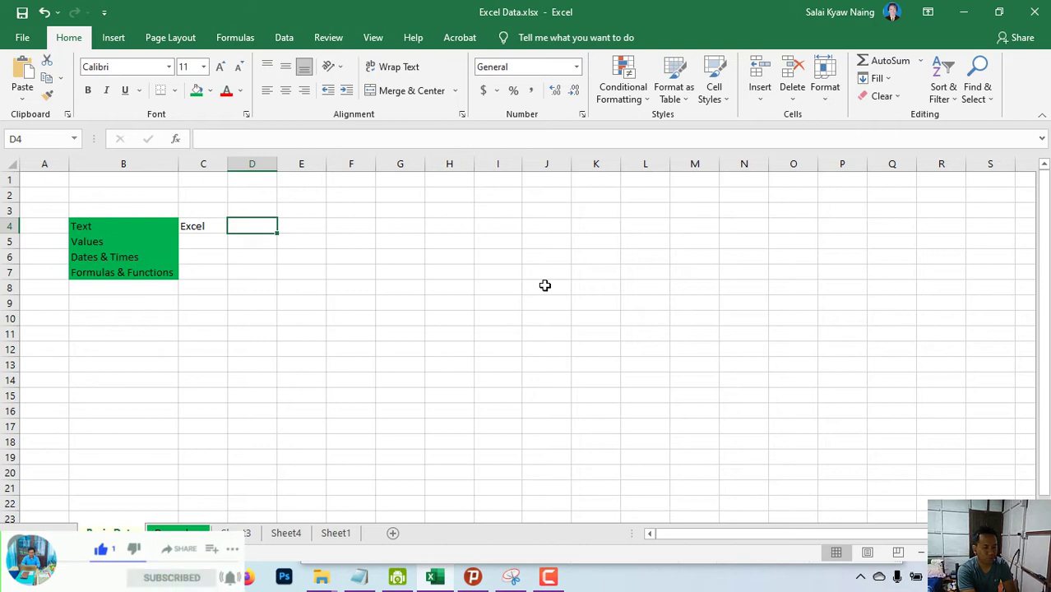
left_click(201, 229)
left_click(105, 228)
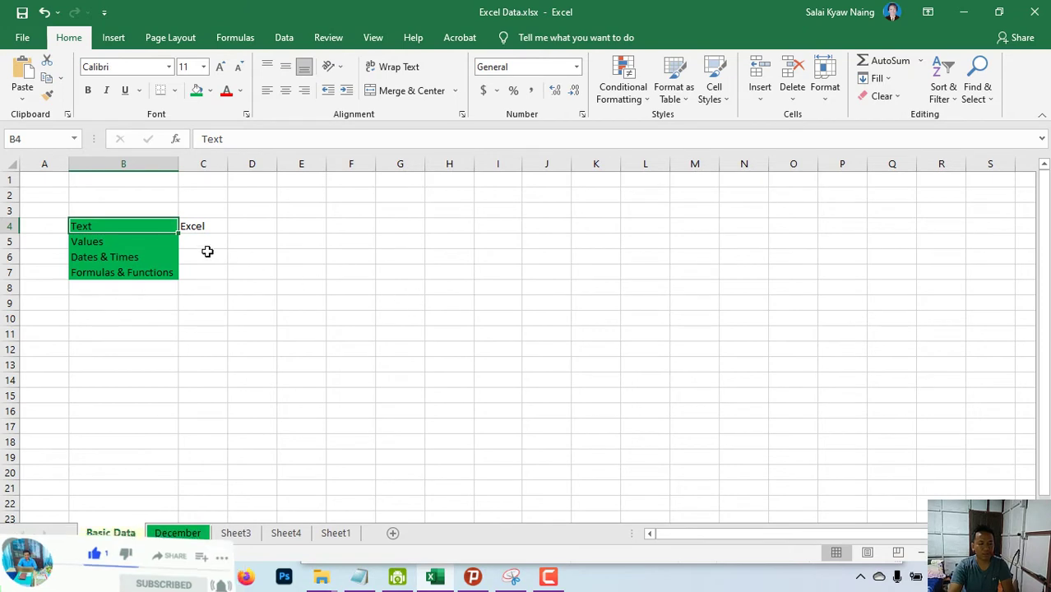
left_click_drag(178, 229, 208, 229)
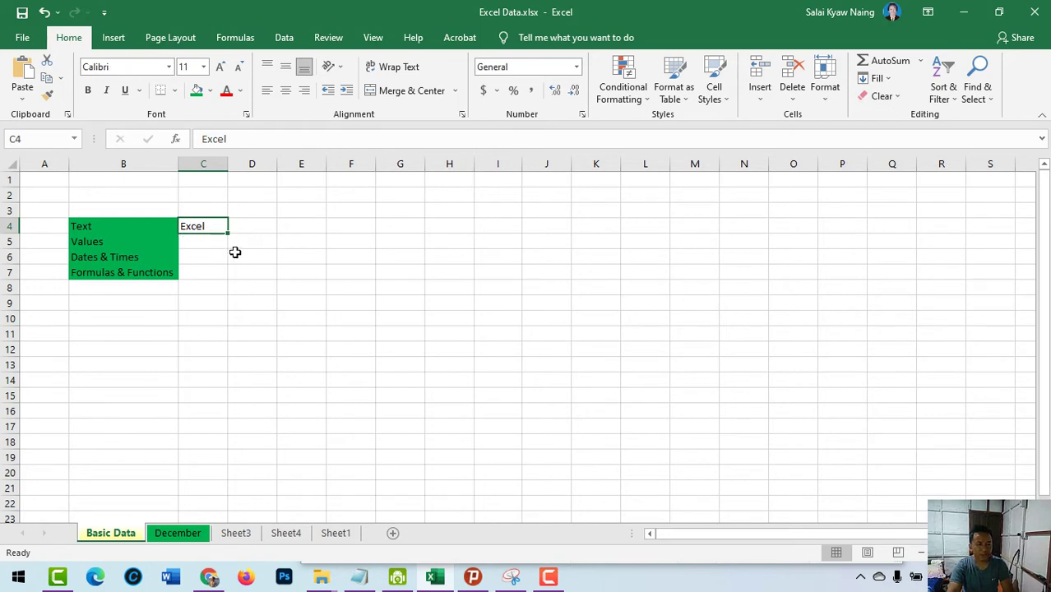
left_click(241, 224)
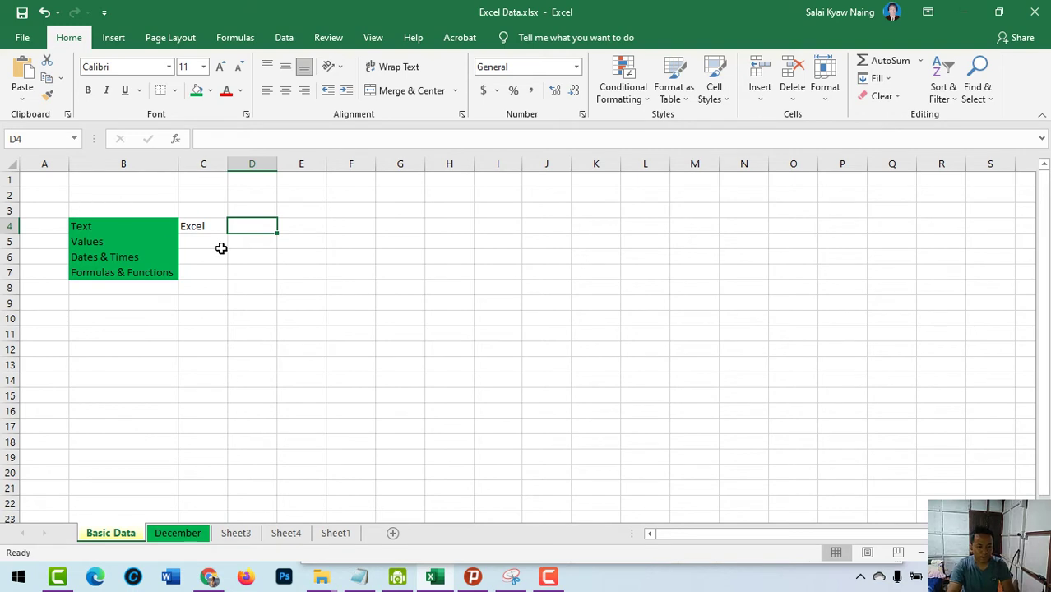
left_click(204, 227)
left_click(243, 224)
left_click(204, 225)
double_click(206, 226)
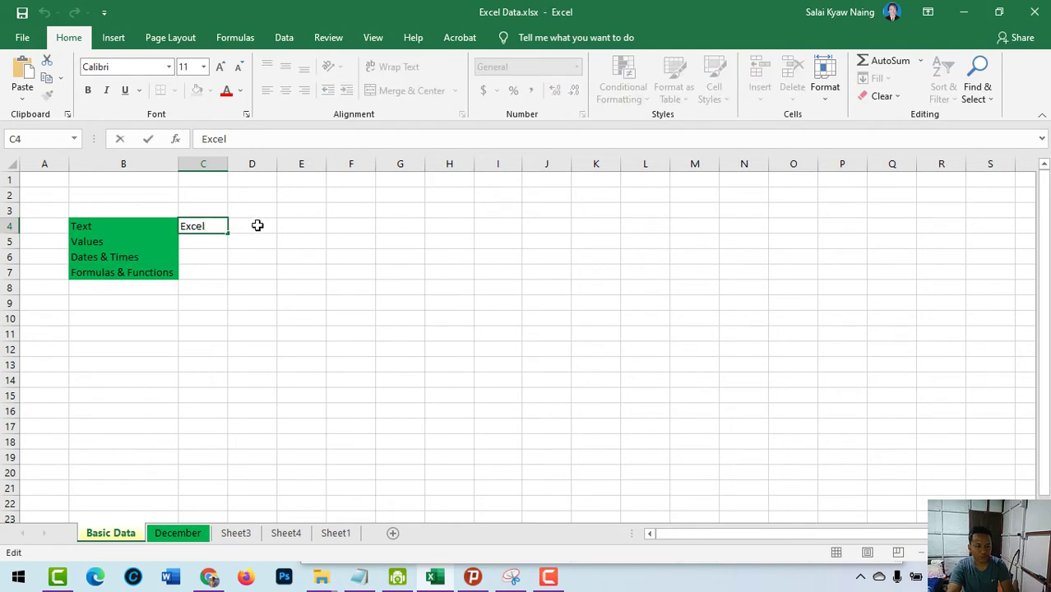
Step: Try a very long run of filler letters beginning with asdfd in cell D4 and discard the entry
left_click(257, 225)
type("asdfd")
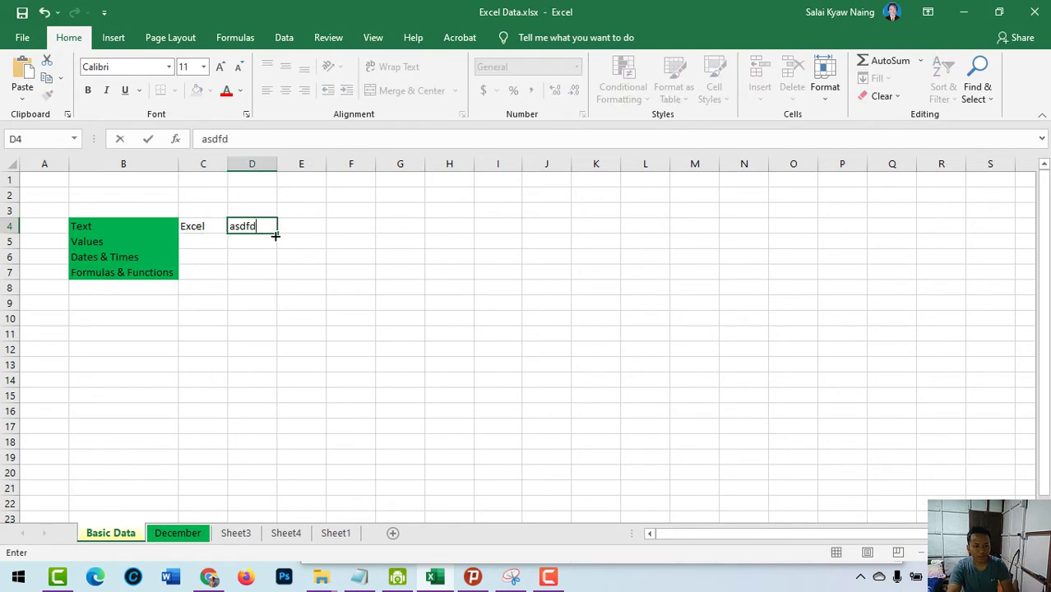
type("dddddddddddddddddddddddddddddddddddddddddddddddddddddddddddddd")
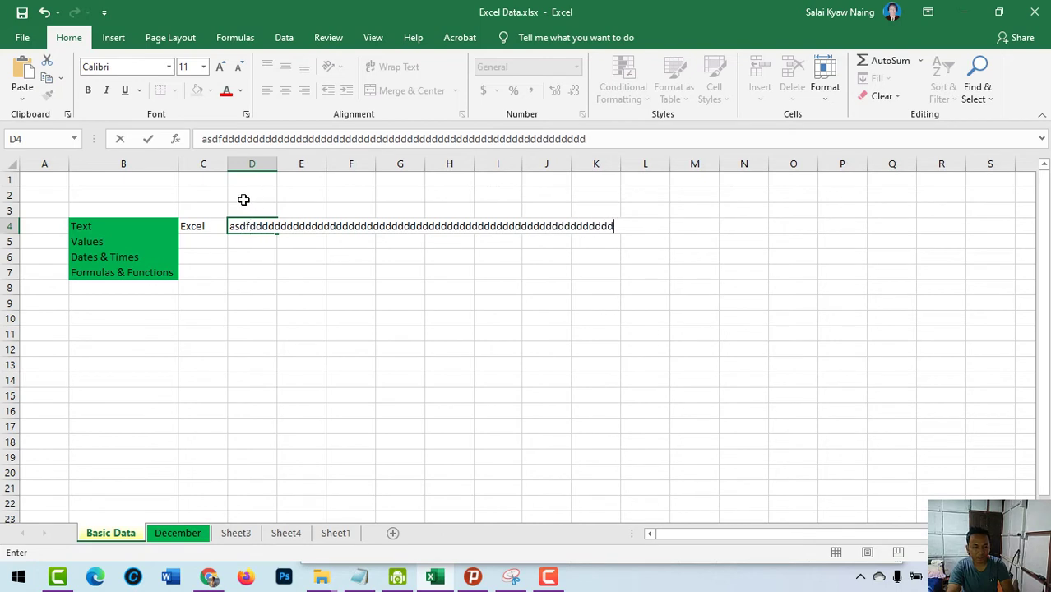
type("ddddddddddddddddddddddddddddddddddddddddddddddddddddddddddddddddddddddddddddddddddddddddddddddddddddddddddddddddddddddddddddd")
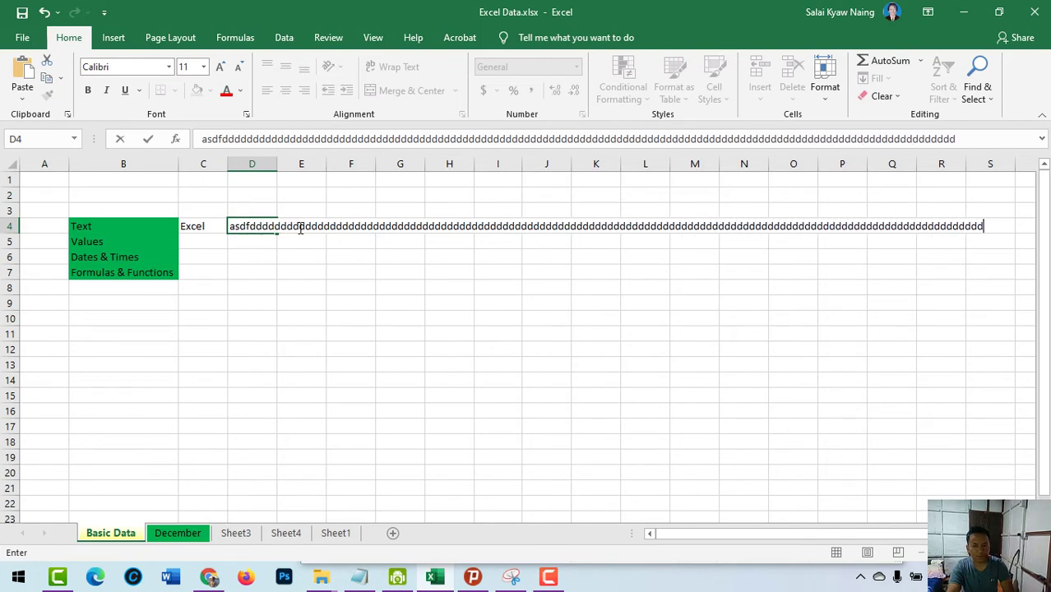
type("ddd")
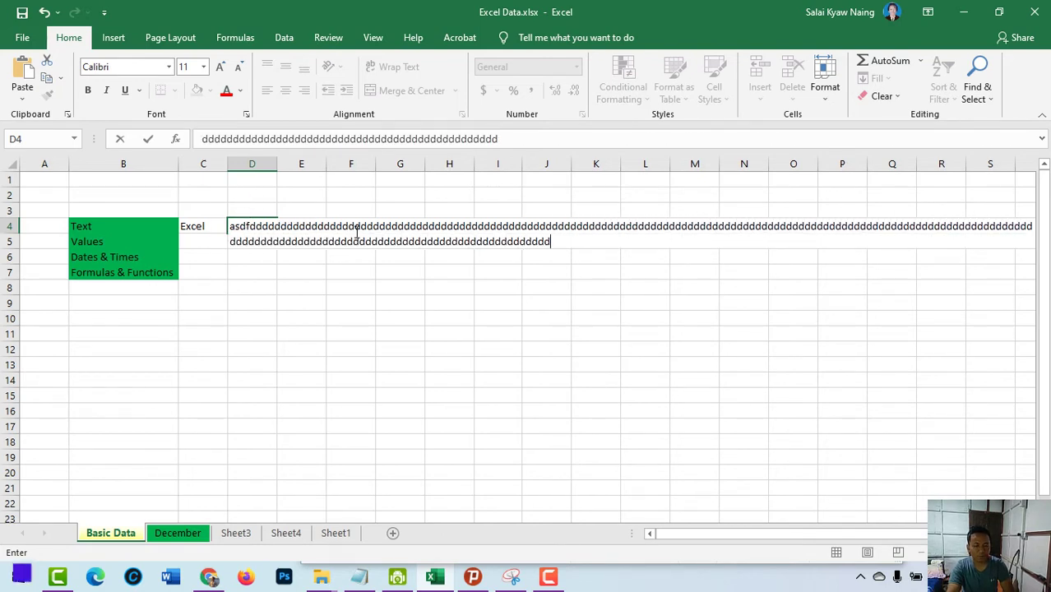
type("ddddddddddddddddddddddddddddddddddddddd")
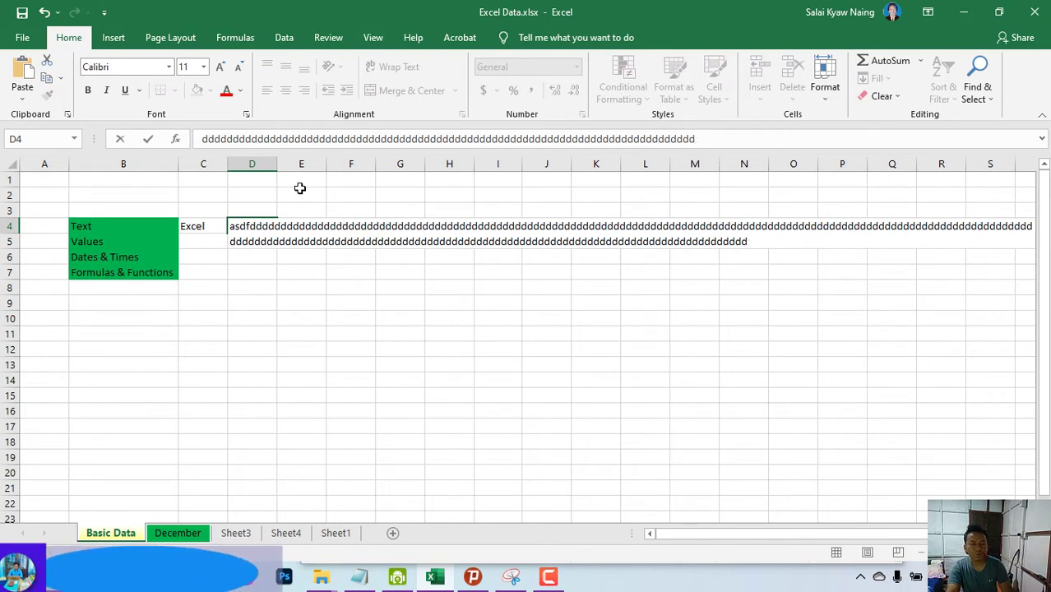
key("Escape")
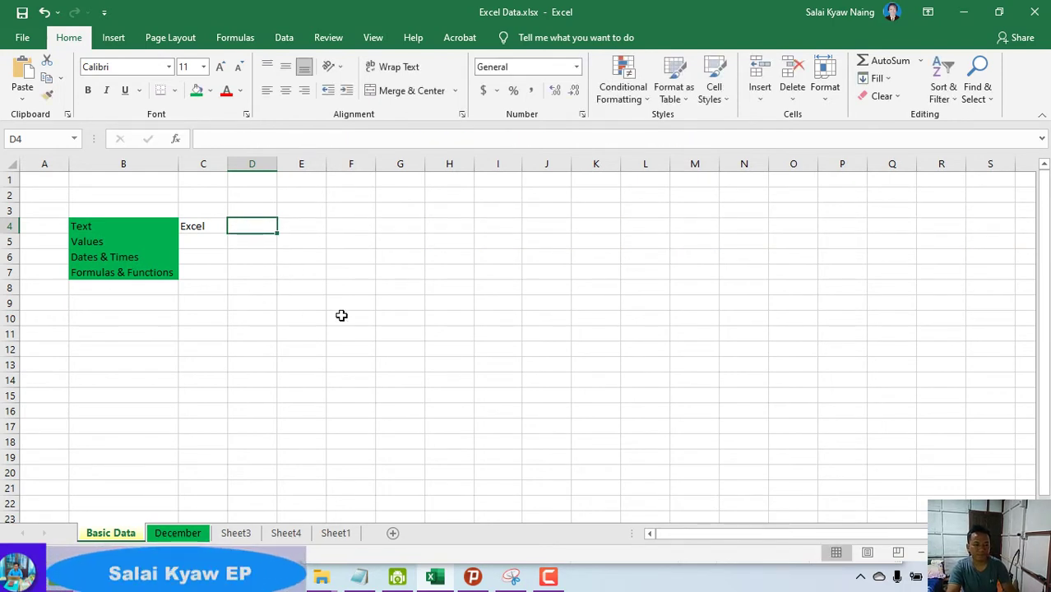
Step: Enter the number 100 in C5 beside Values
left_click(306, 268)
left_click(211, 238)
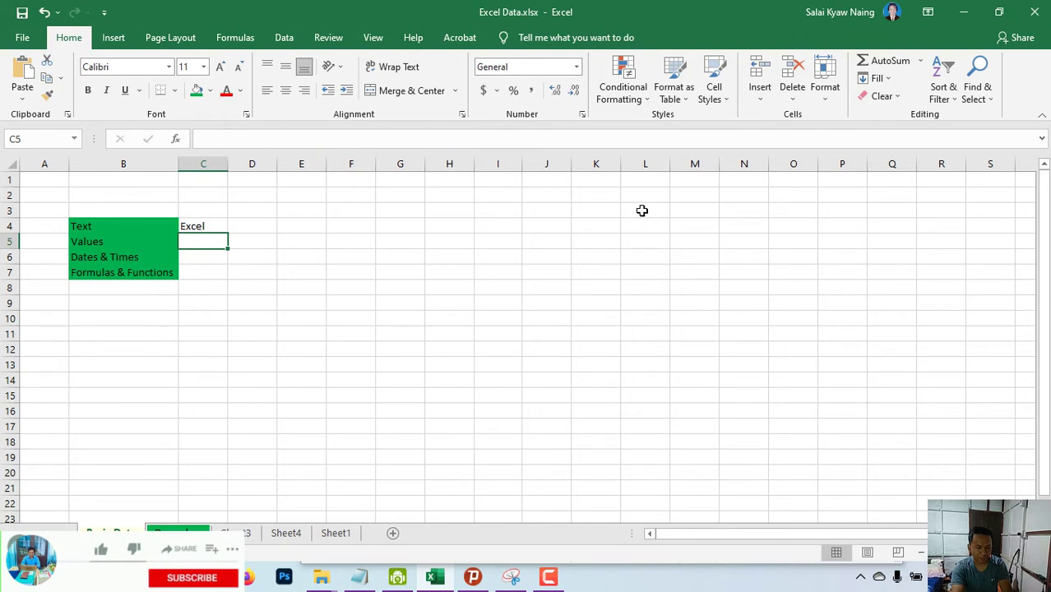
type("100")
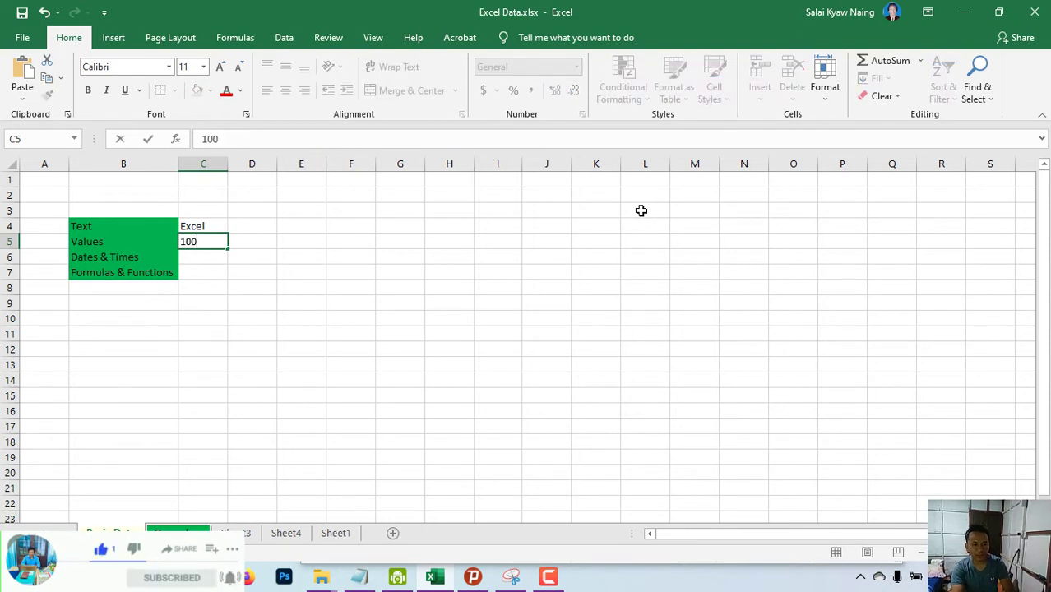
key("Return")
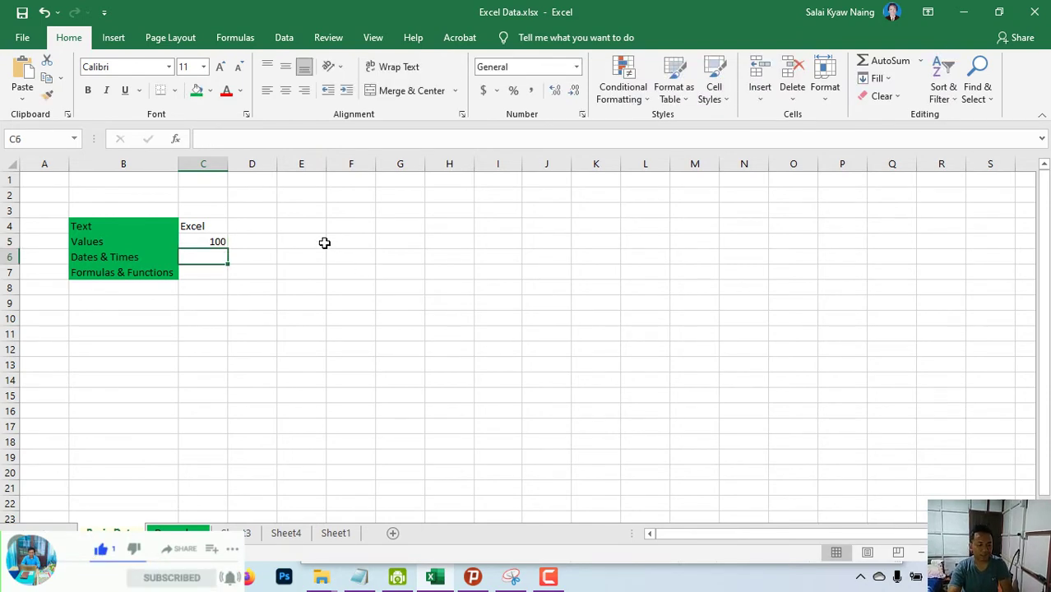
Step: Apply the Number format to the value in C5
left_click(211, 245)
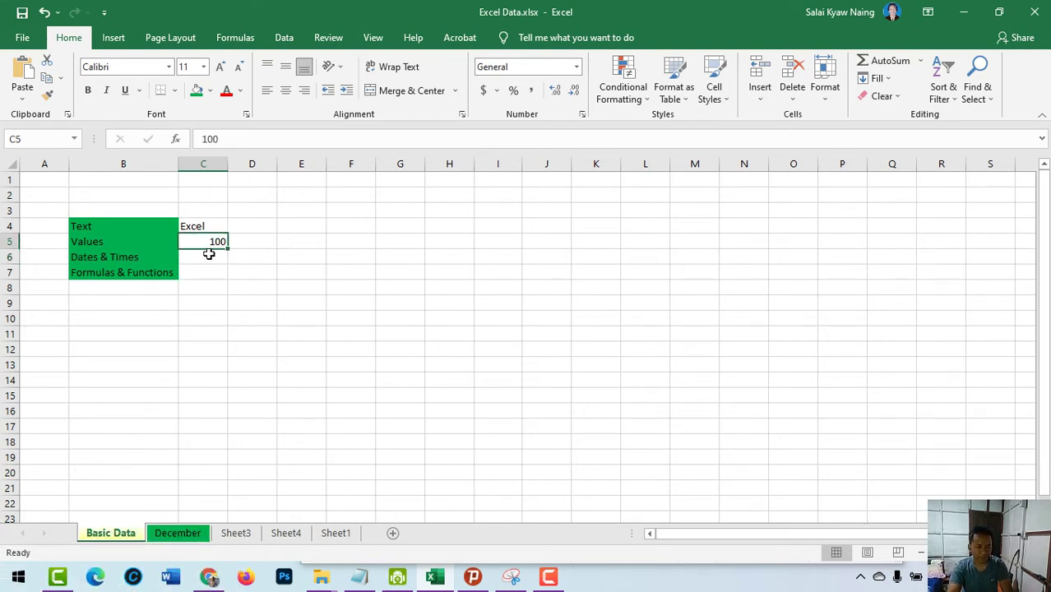
left_click(579, 67)
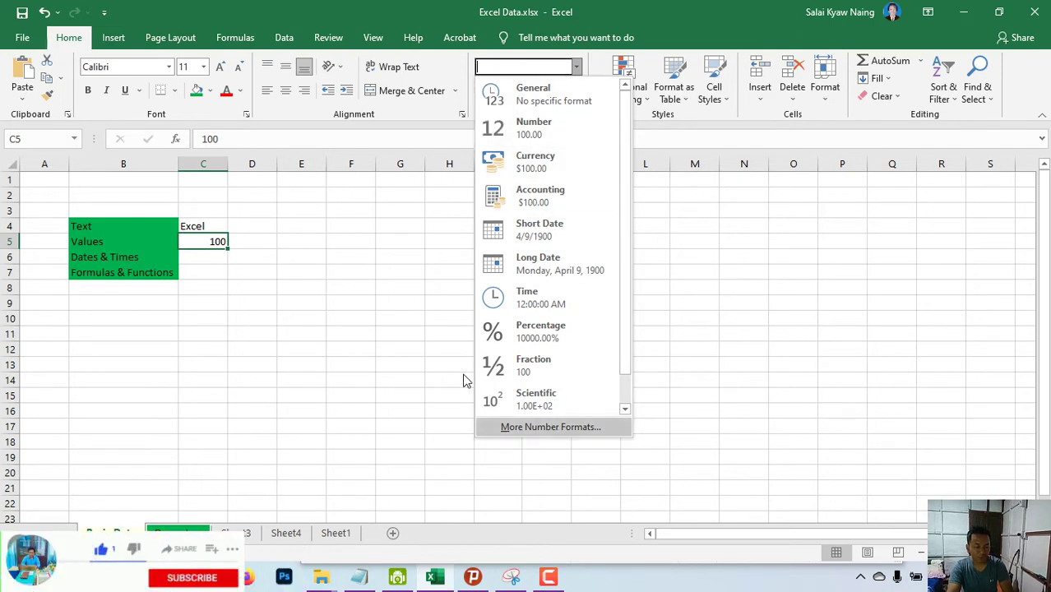
left_click(247, 241)
left_click(244, 240)
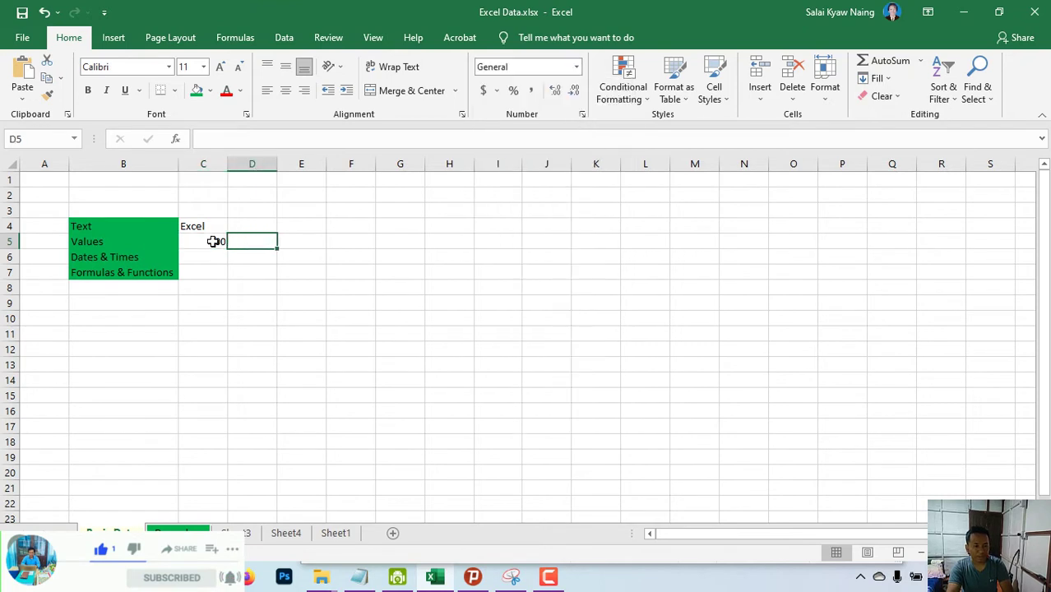
left_click(213, 241)
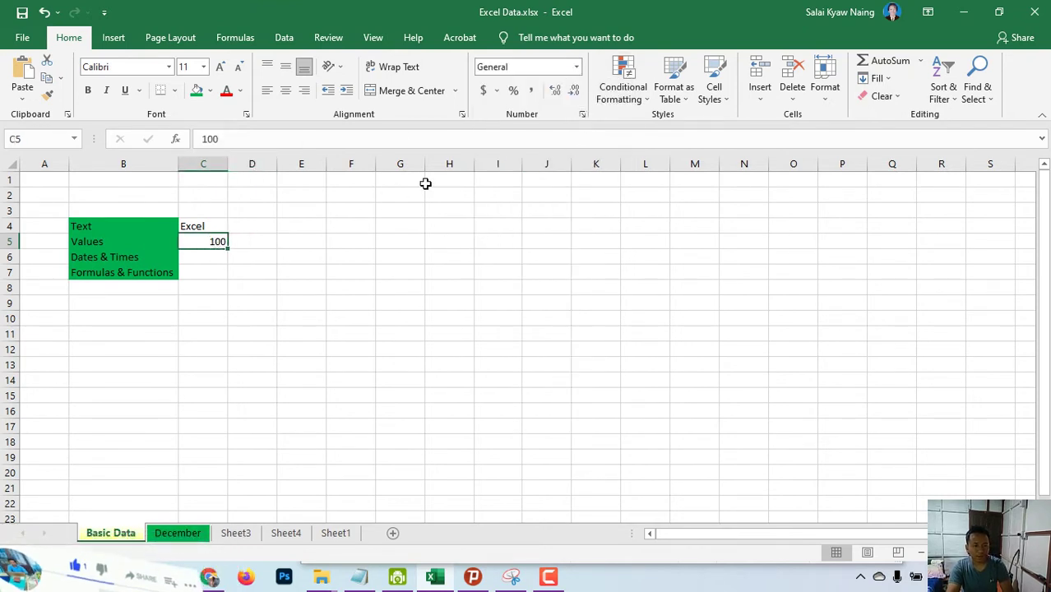
left_click(577, 68)
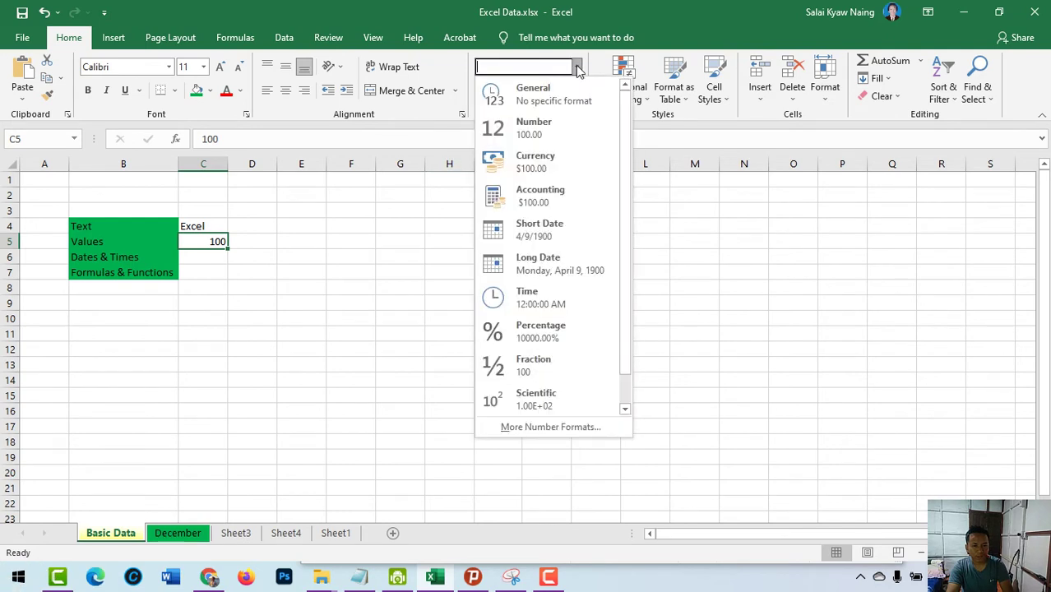
left_click(552, 130)
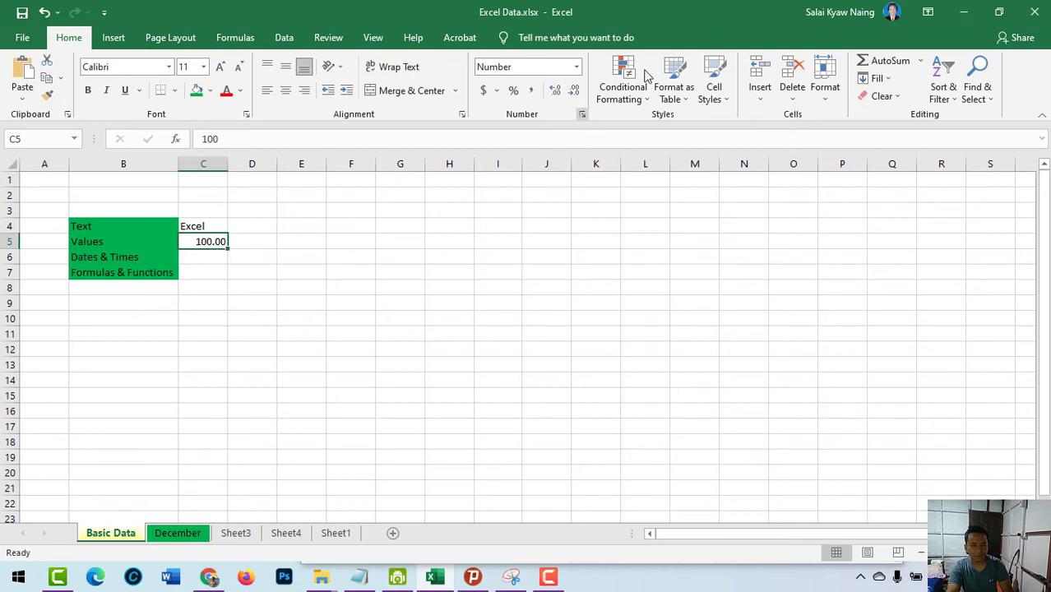
Step: Reduce the decimal places of C5's Number format to 0 in the cell formatting settings
key("ctrl+1")
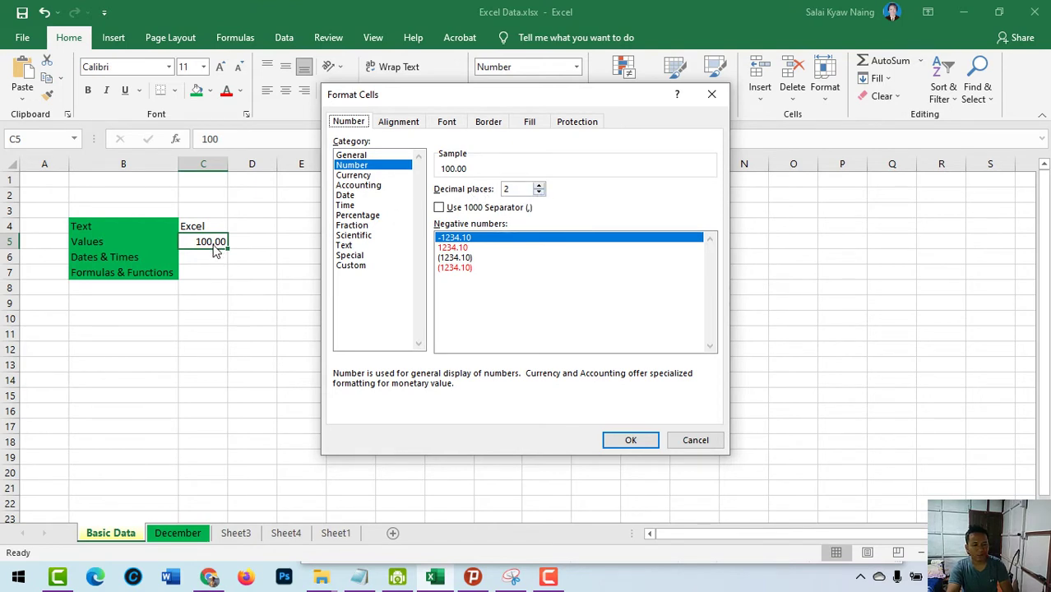
left_click(538, 192)
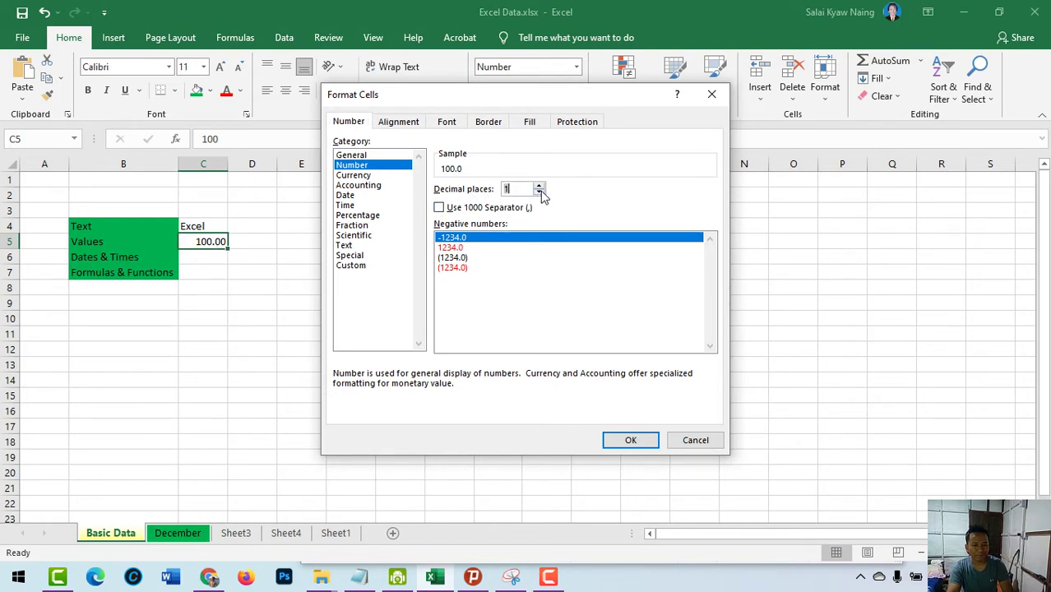
left_click(539, 193)
left_click(635, 441)
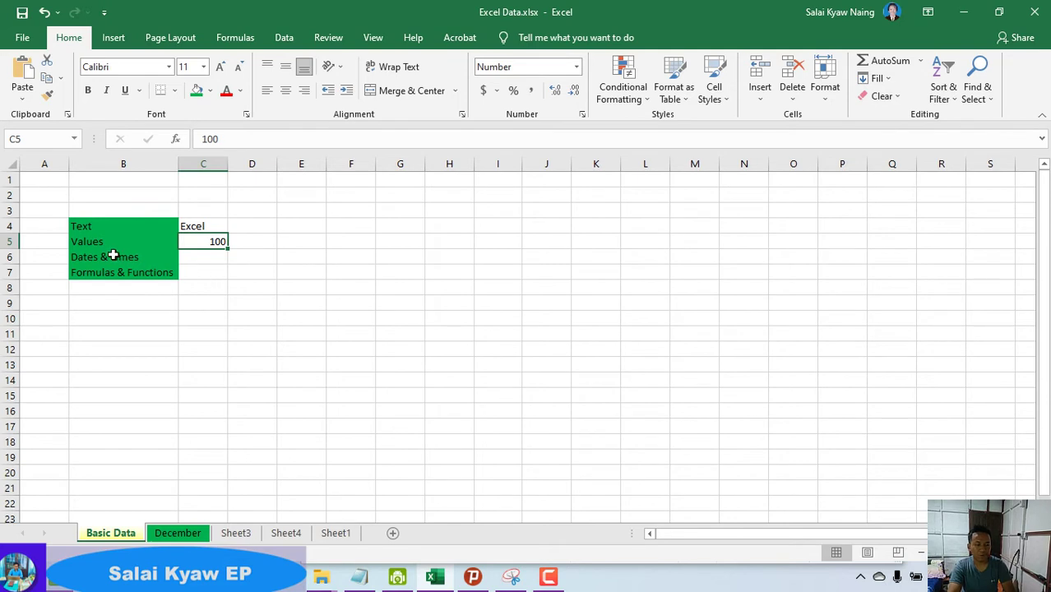
left_click_drag(190, 348, 609, 457)
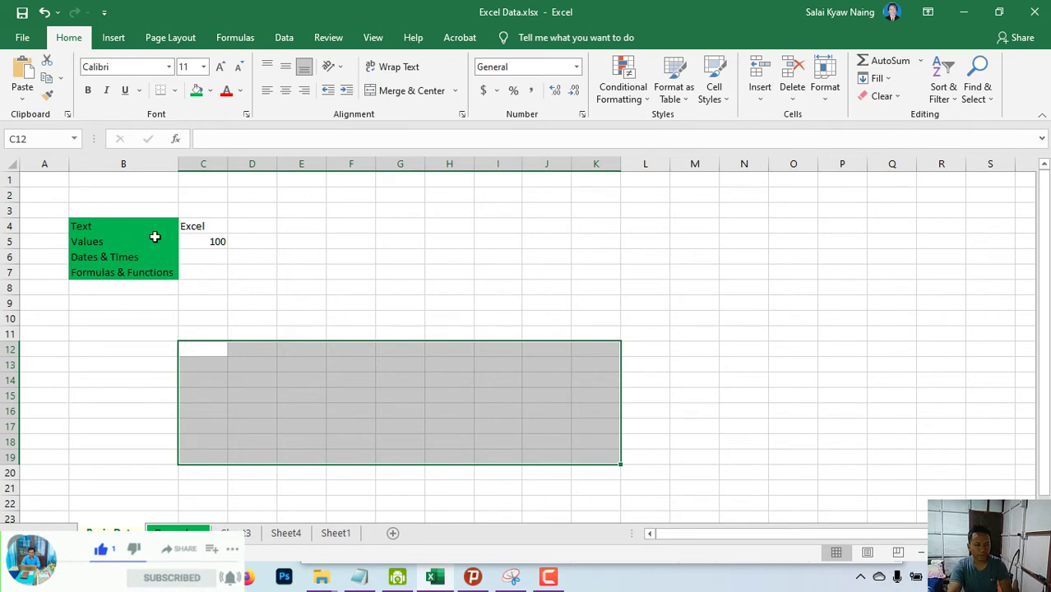
Step: Format the value in C5 as Currency in dollars
left_click(217, 248)
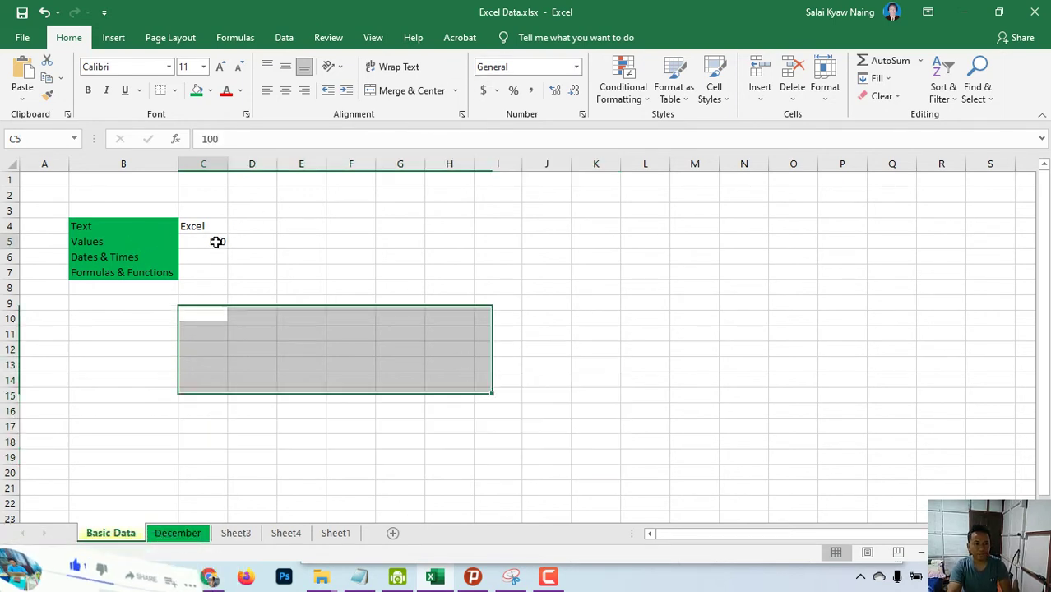
left_click(578, 68)
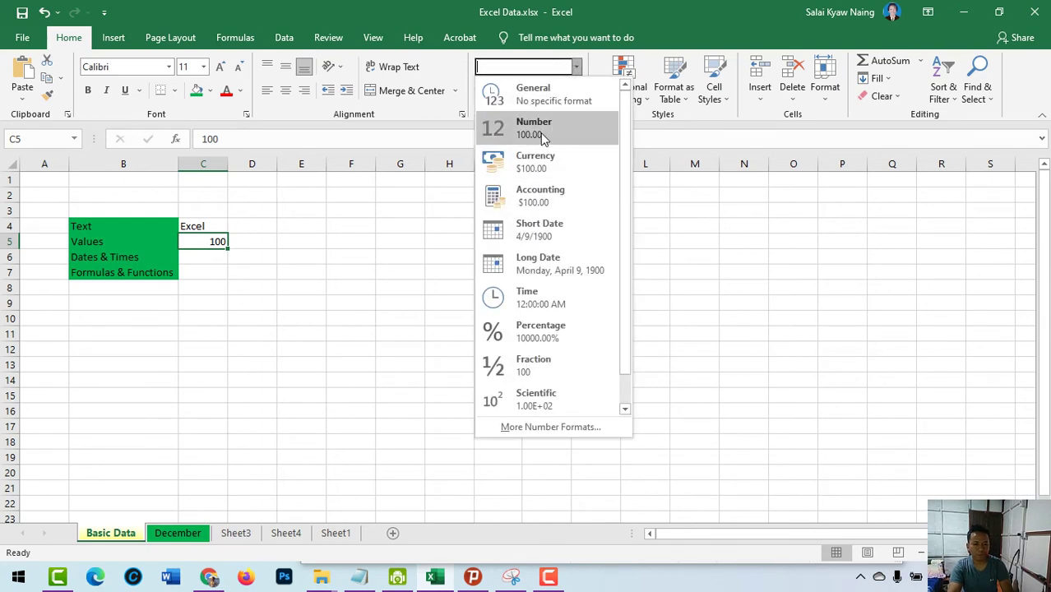
left_click(206, 245)
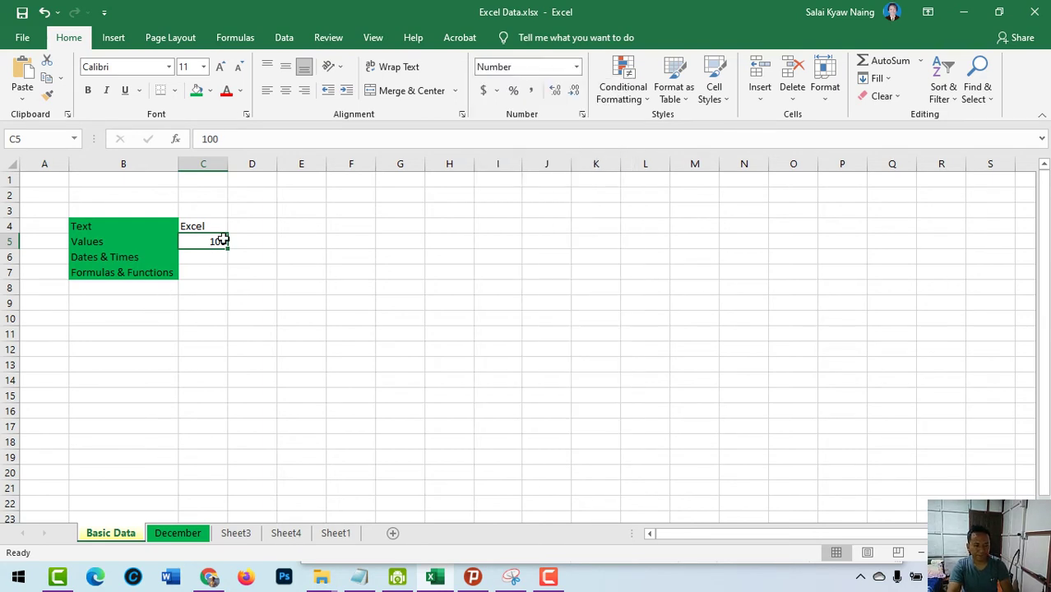
left_click(579, 68)
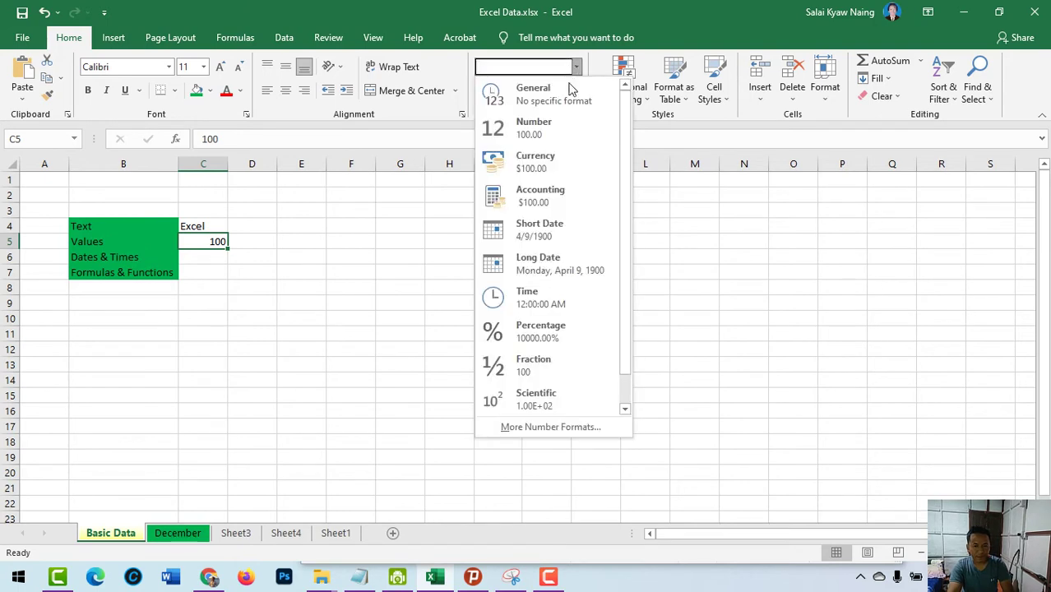
left_click(547, 168)
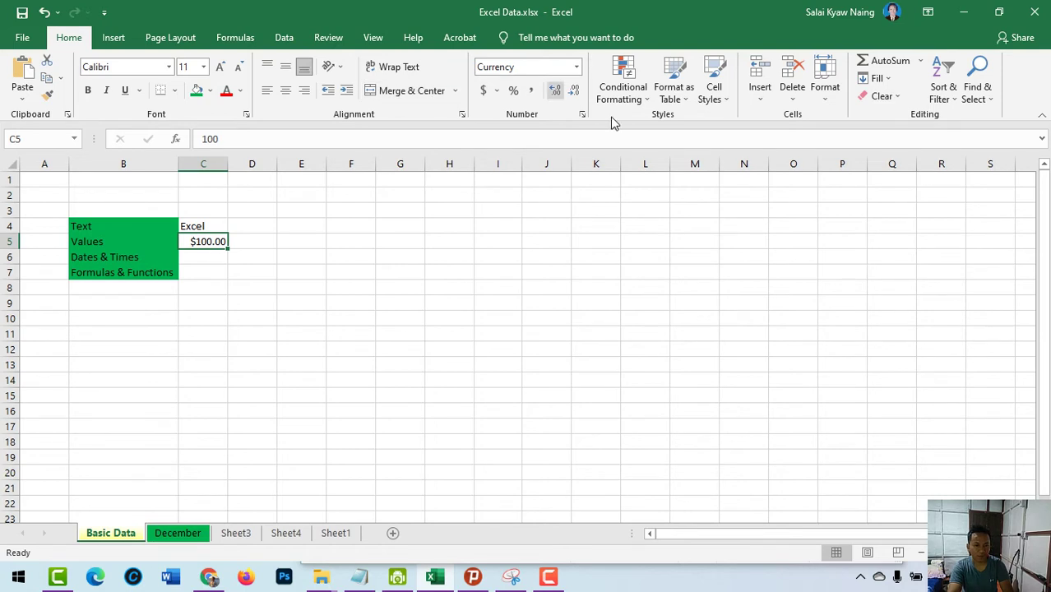
Step: Switch C5 to the Percentage format and enter 1 as its percentage value
left_click(578, 68)
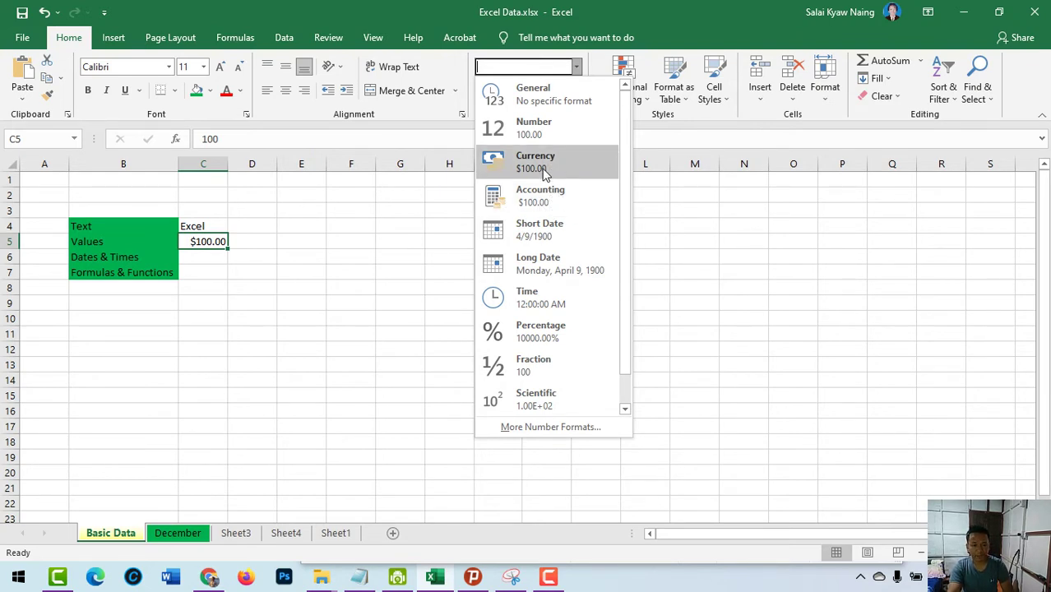
left_click(542, 338)
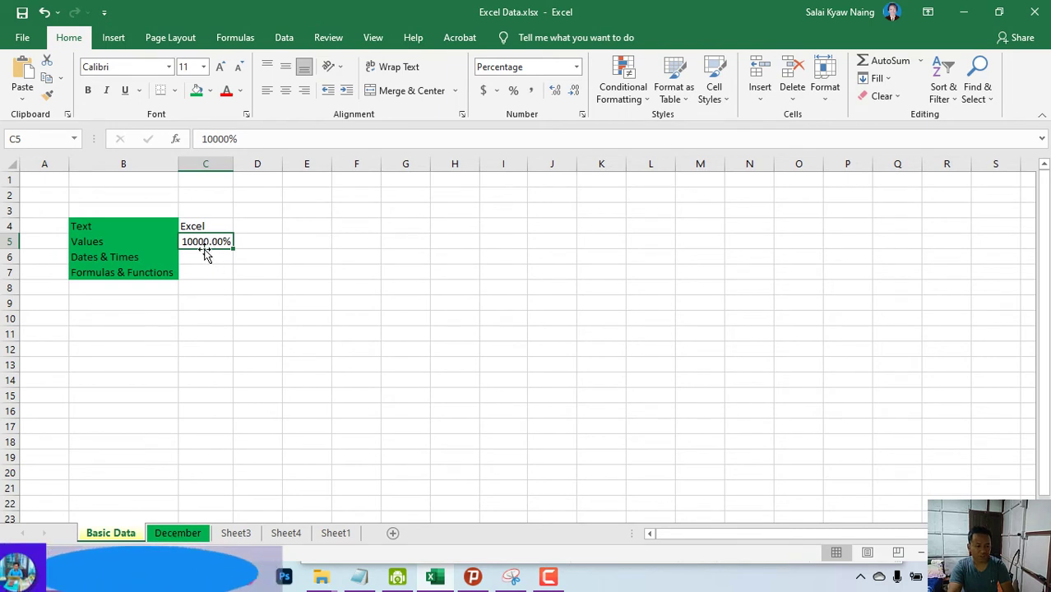
type("1")
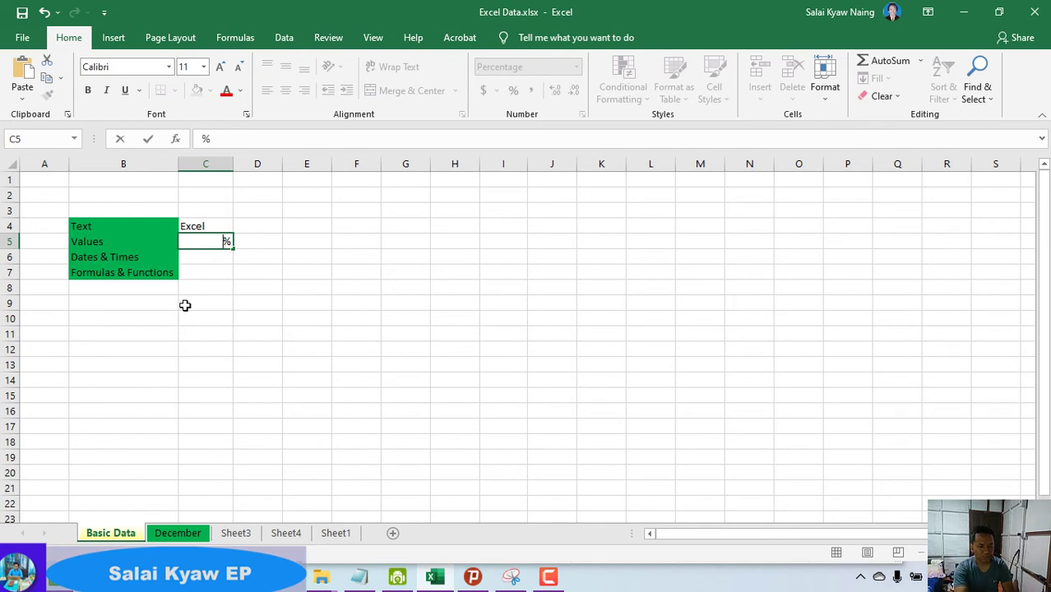
key("Return")
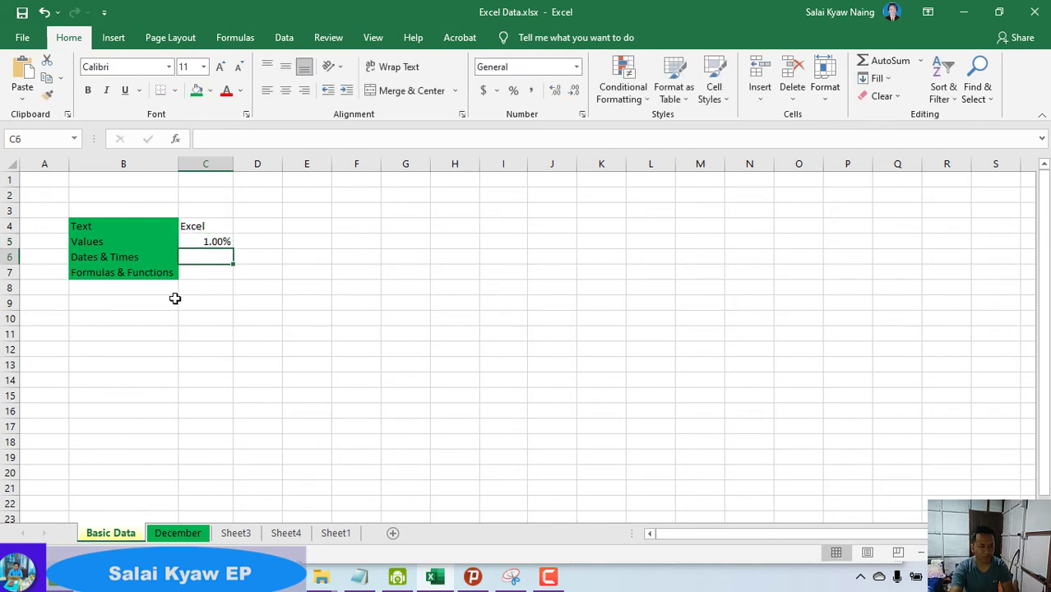
Step: Clear the percentage in C5 and enter 100% instead
left_click(210, 243)
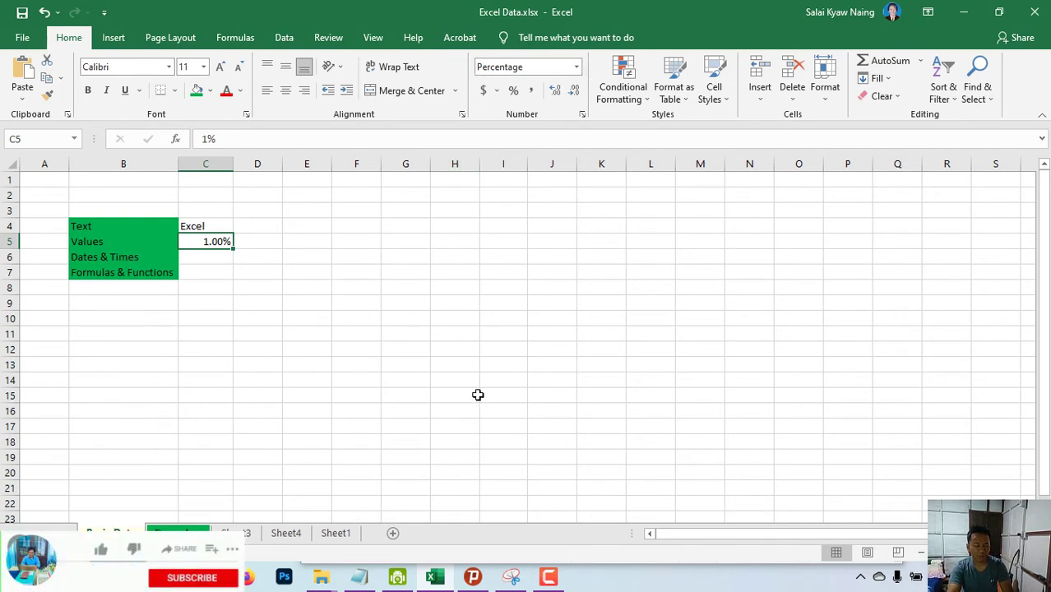
key("Delete")
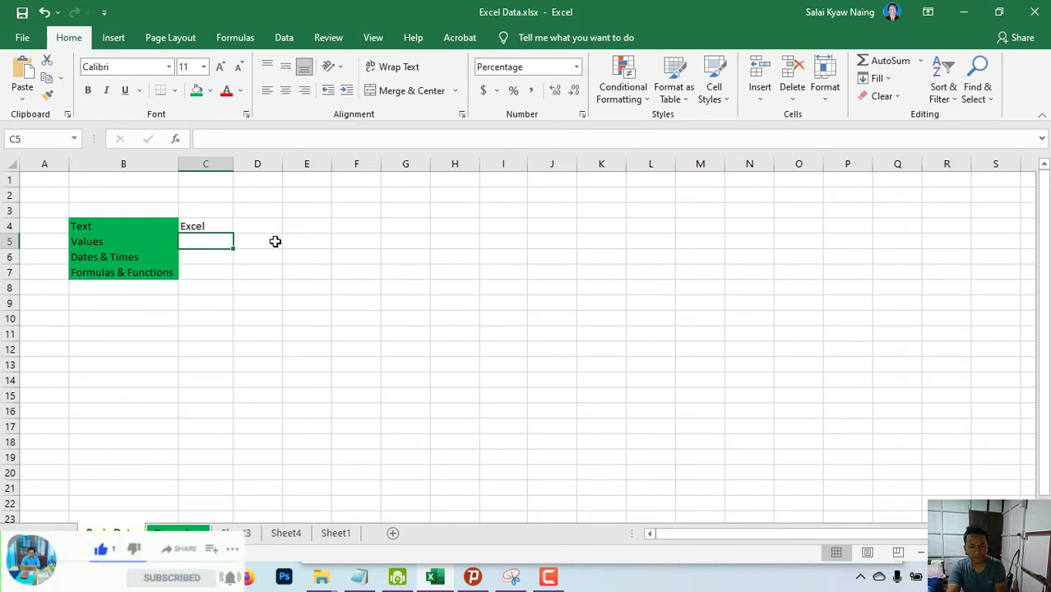
type("100")
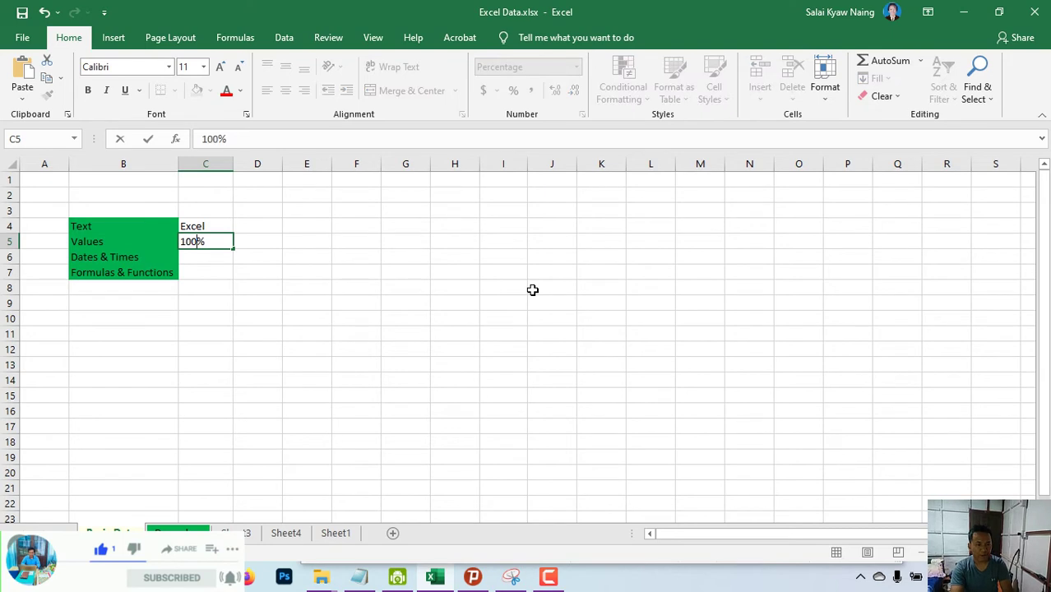
key("Return")
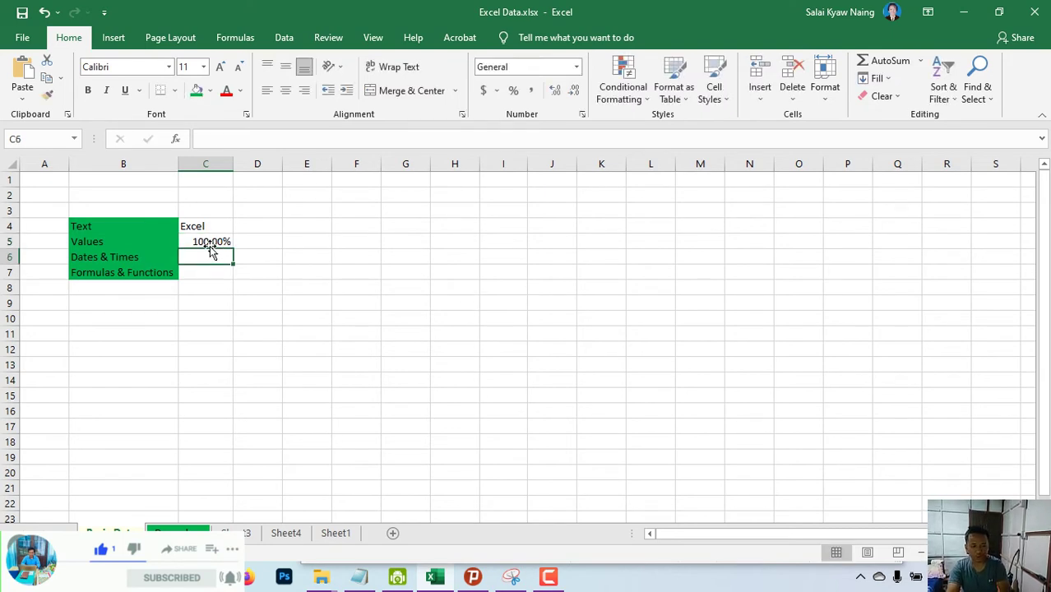
Step: Set C5 back to the Number format and enter 100 as its value
left_click(206, 240)
left_click(577, 67)
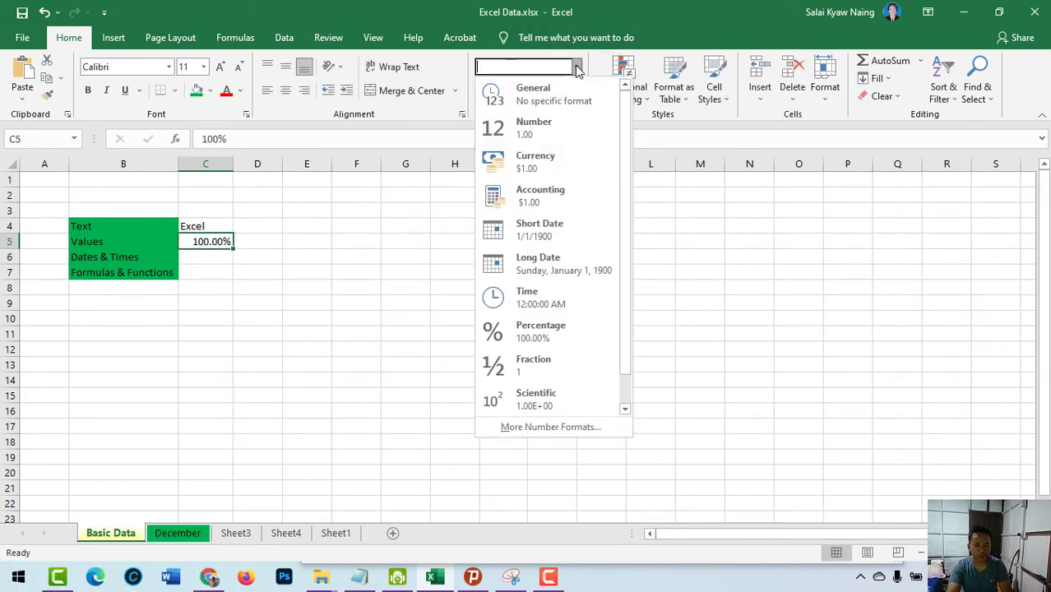
left_click(533, 130)
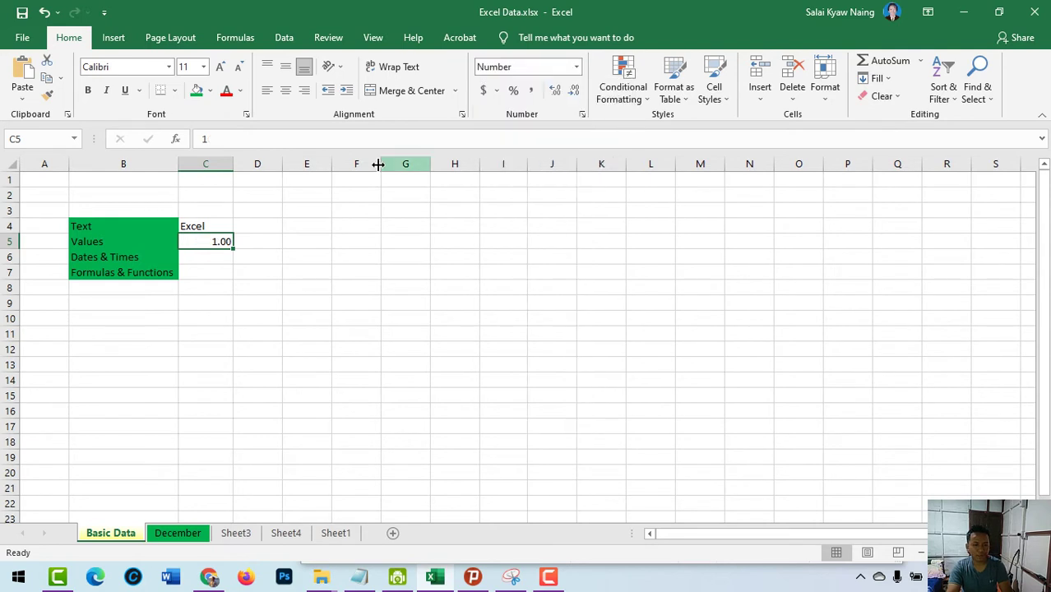
type("10")
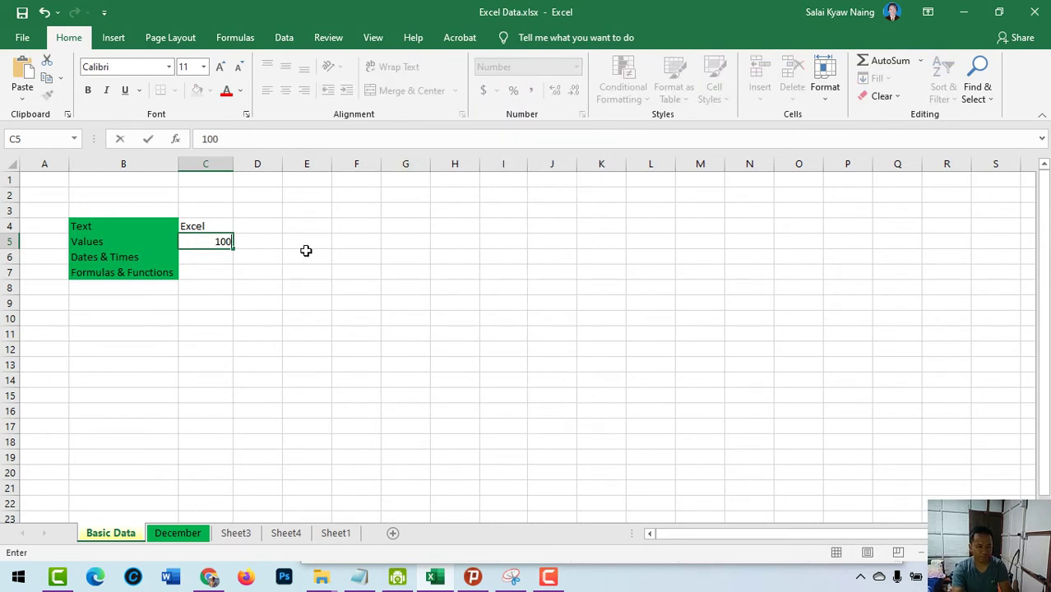
key("Return")
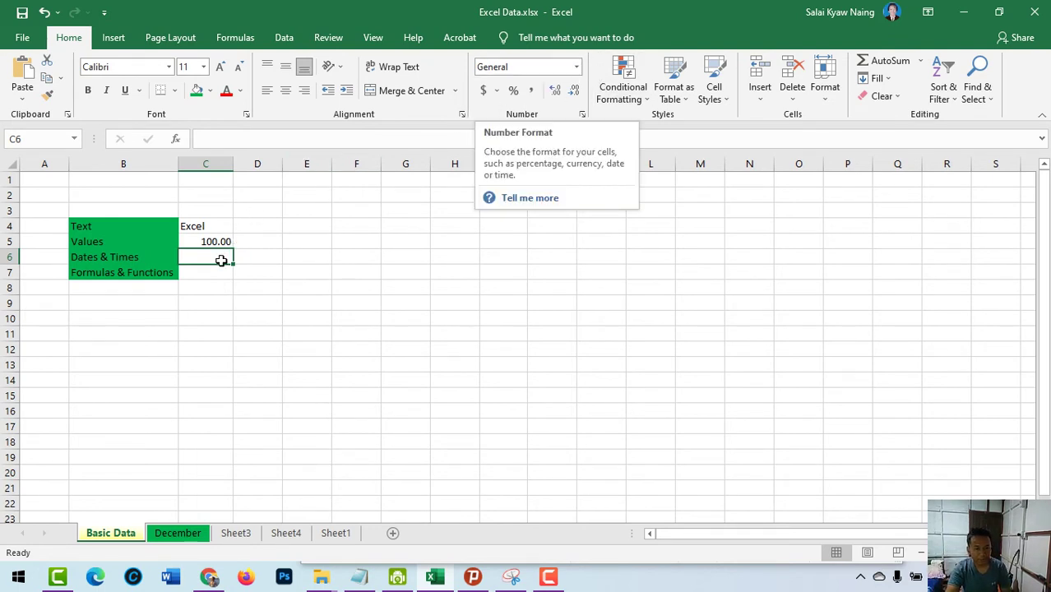
Step: Format C6 beside Dates & Times as Short Date and enter the date 2-6-21
left_click(578, 67)
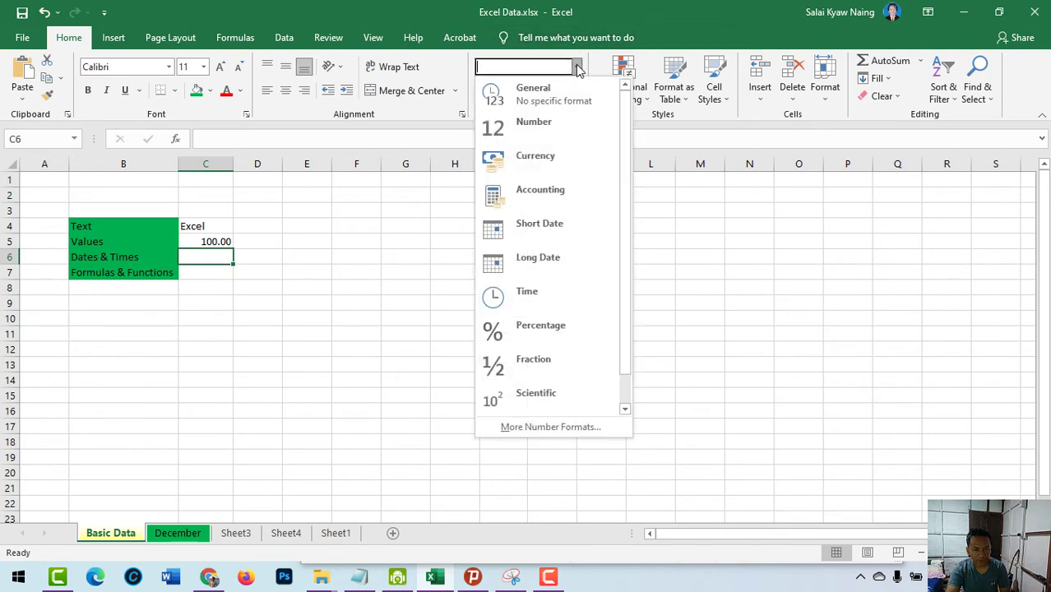
left_click(569, 241)
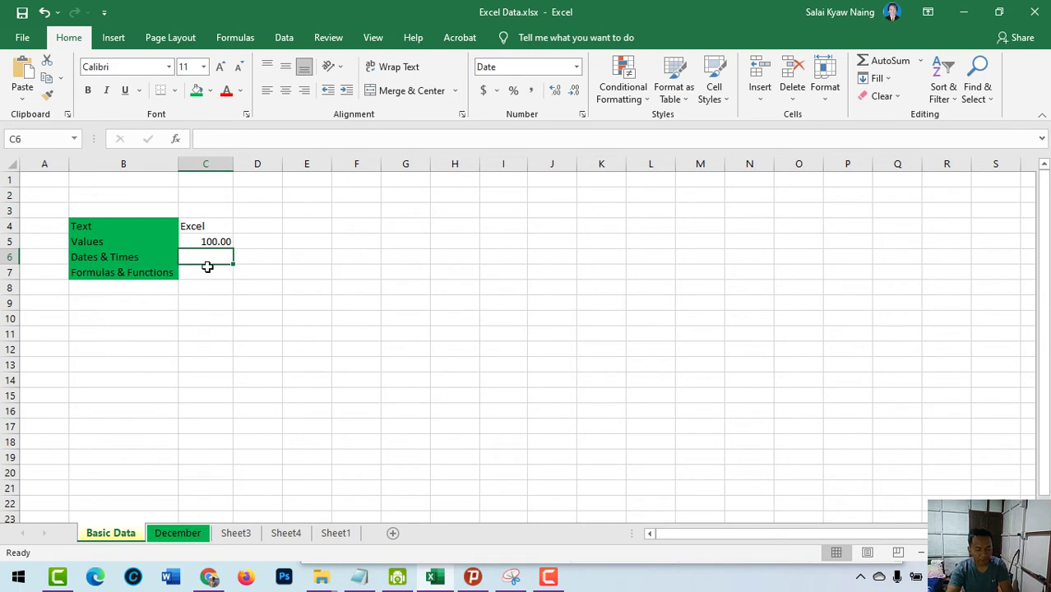
type("2-6")
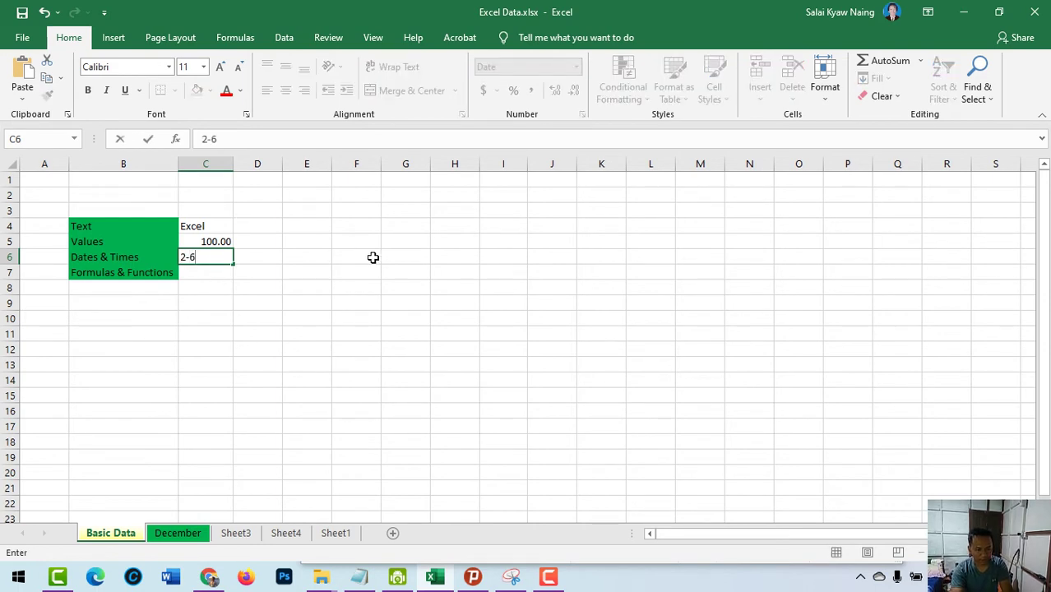
type("-")
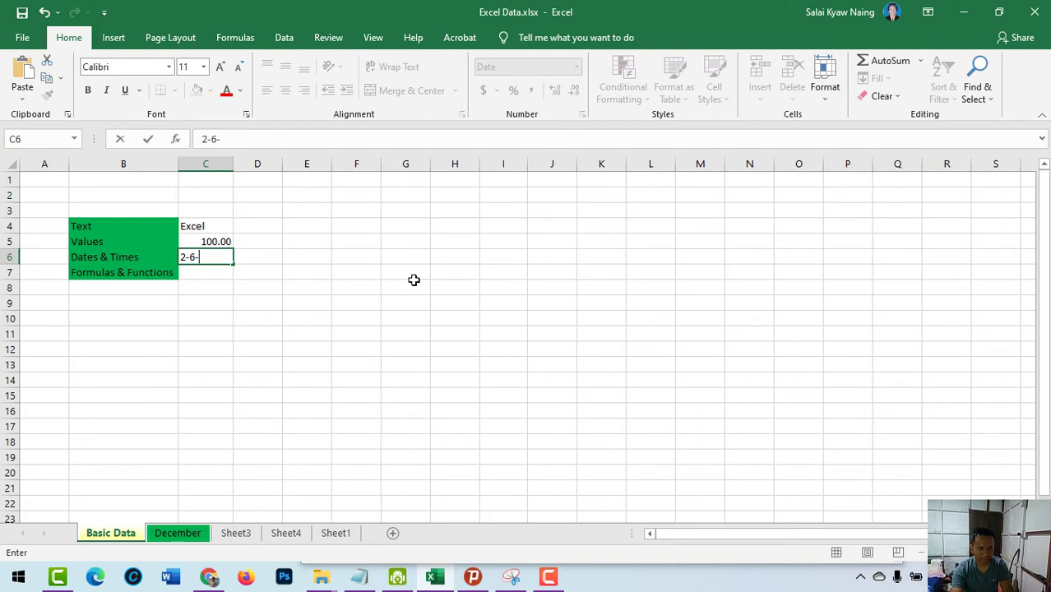
type("21")
key("Return")
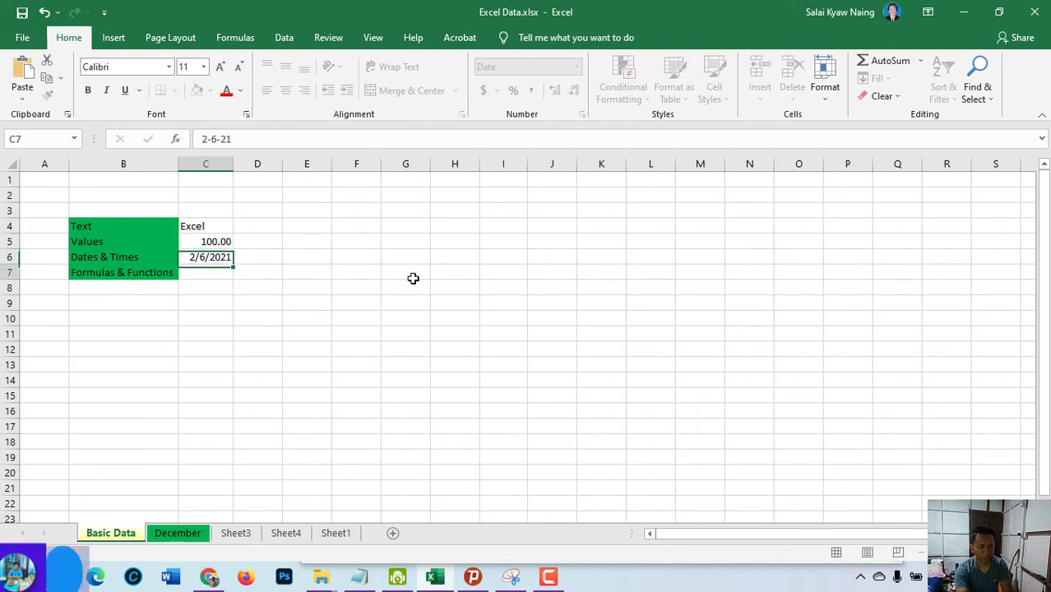
Step: Enter the note (-, /) in D6, beside the date in C6, to show the allowed date separators
left_click(212, 255)
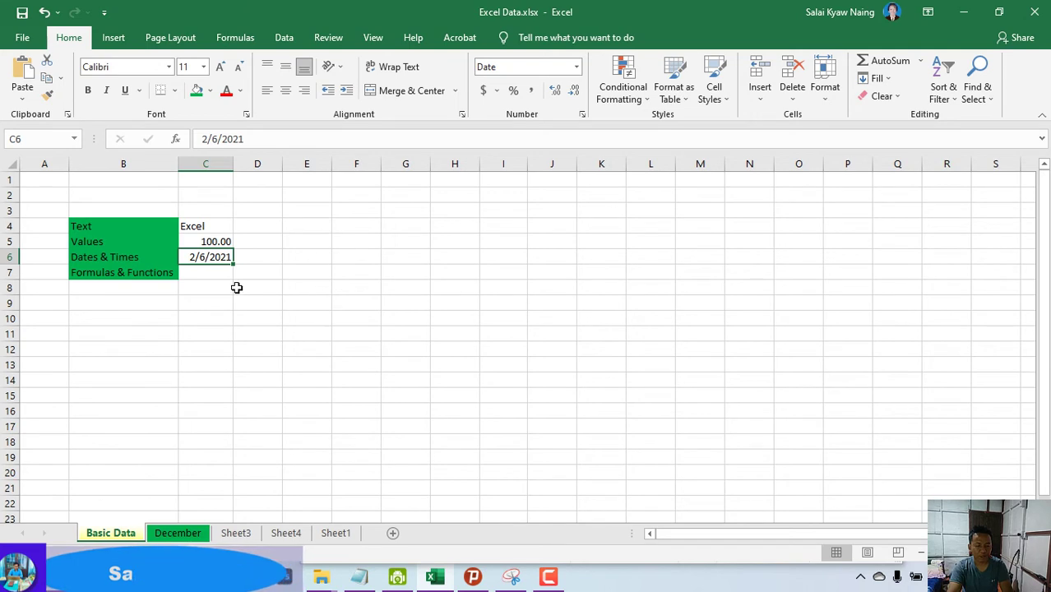
left_click(249, 260)
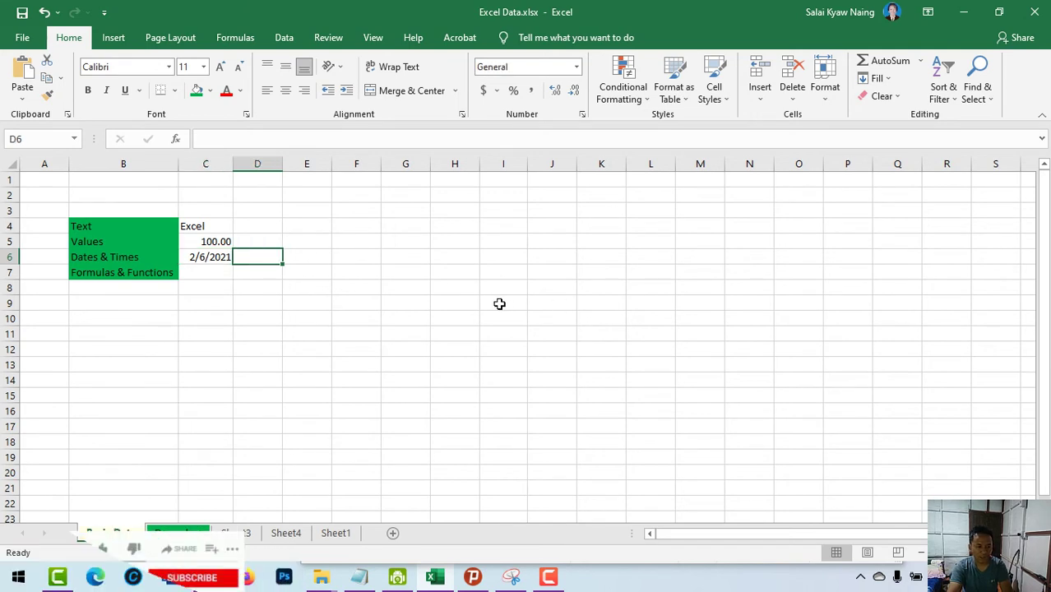
type("(-, /")
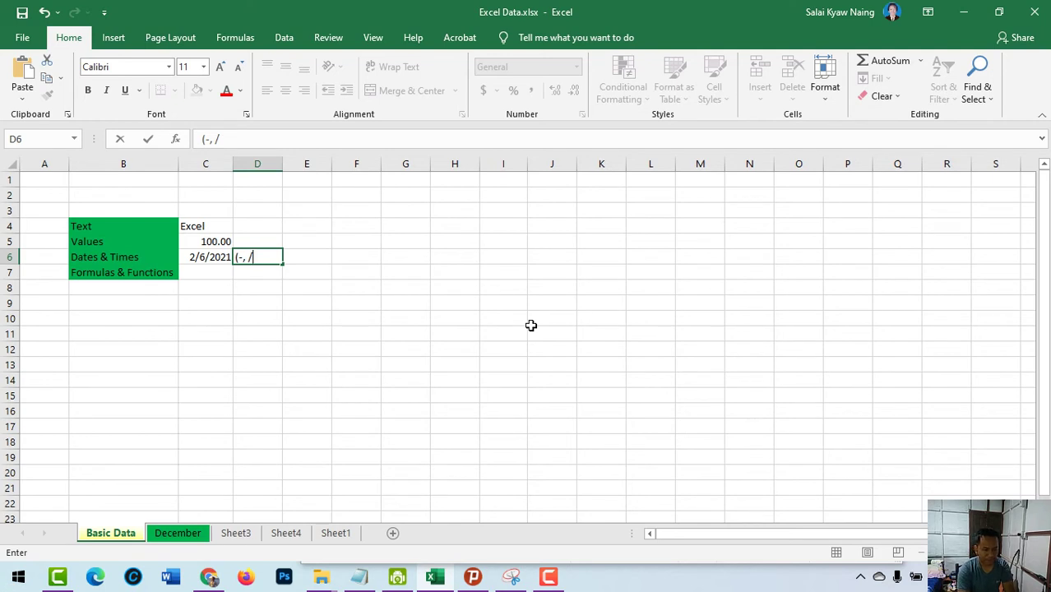
key("Return")
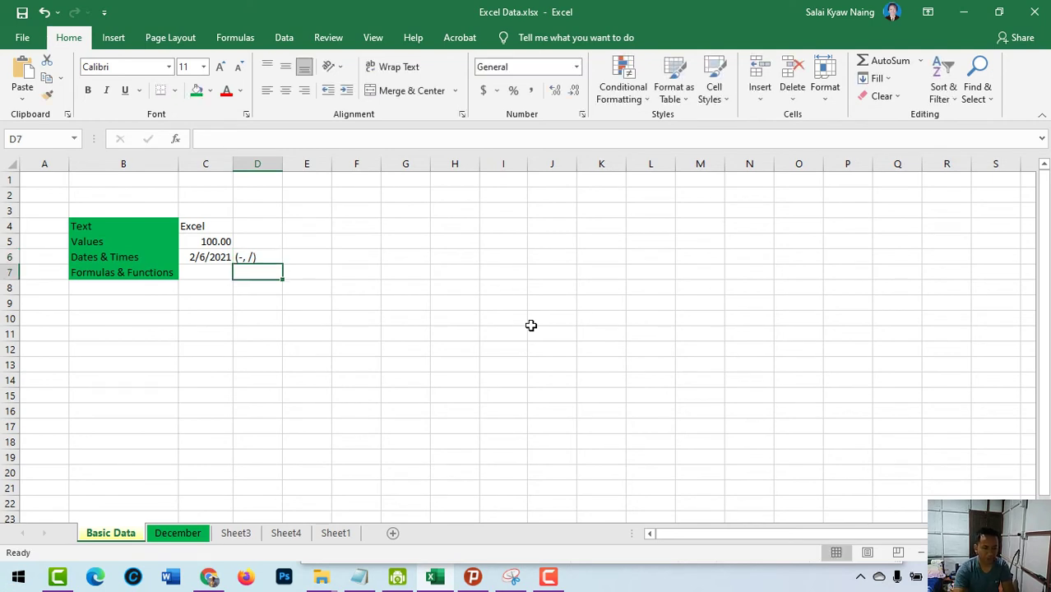
Step: Copy the separator note from D6 into E6
left_click(256, 257)
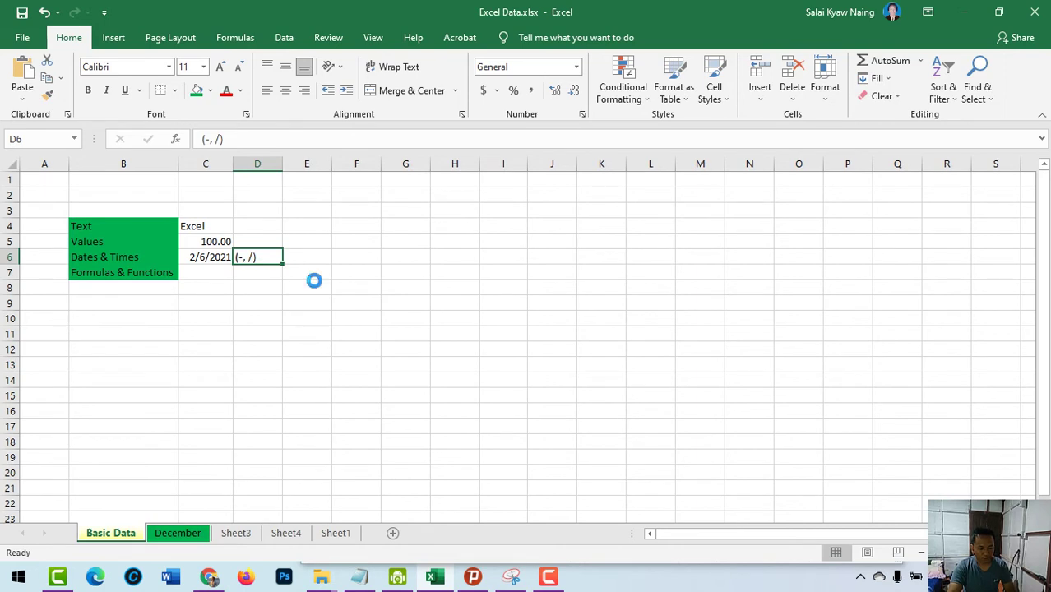
key("ctrl+c")
left_click(317, 256)
key("ctrl+v")
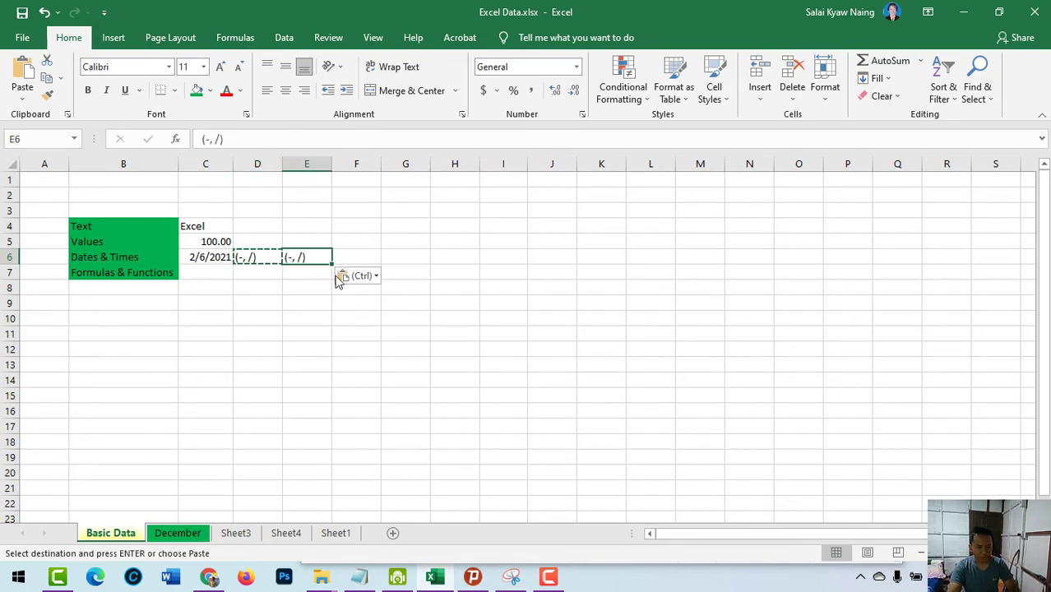
key("Escape")
Step: Replace the note in D6 with the dot-separated date 2.6.2021
left_click(257, 257)
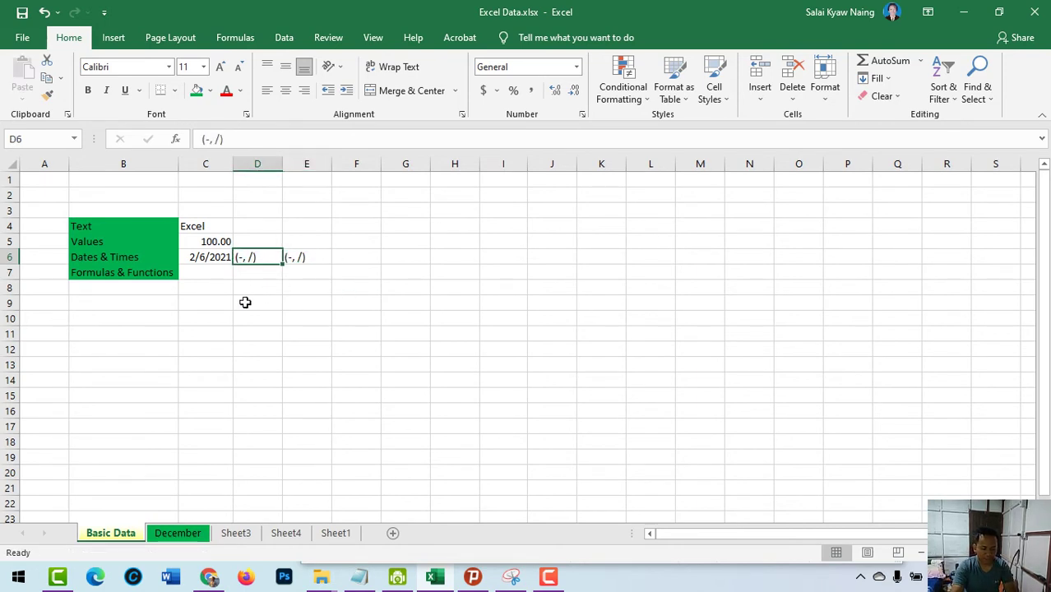
key("BackSpace")
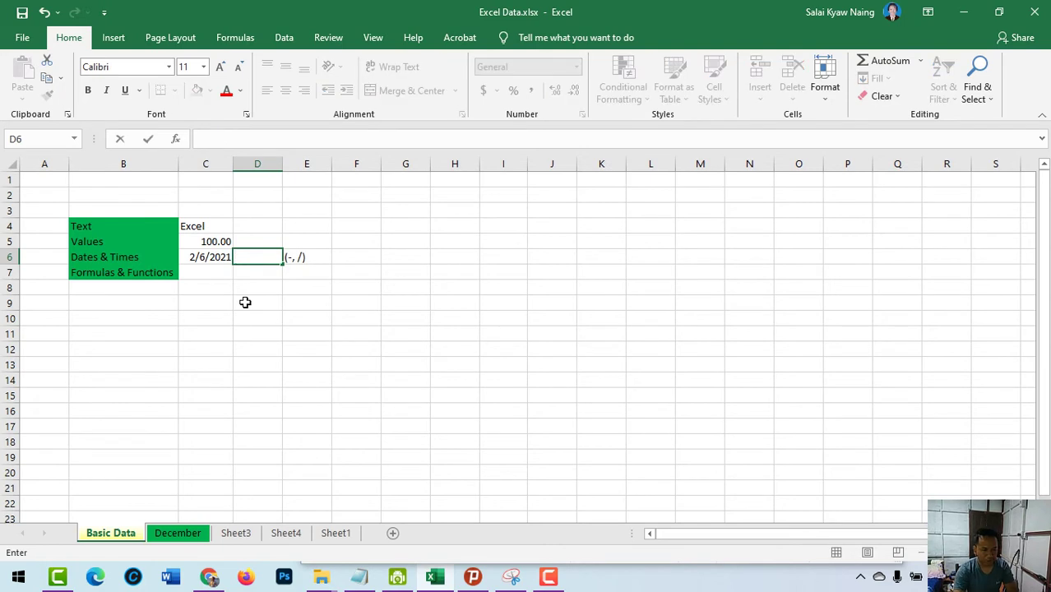
type("2.")
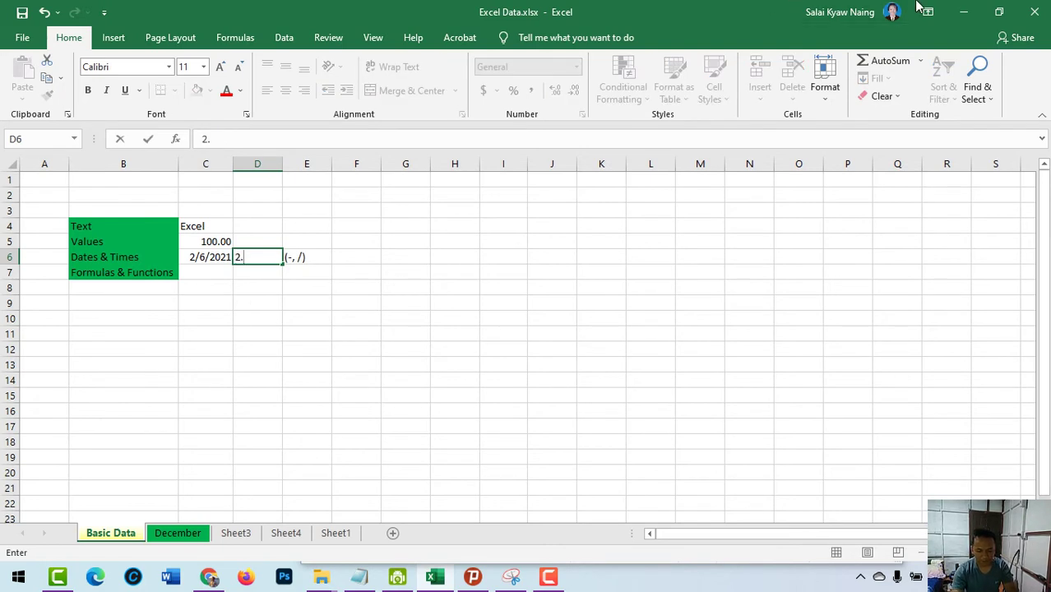
type("6.2021")
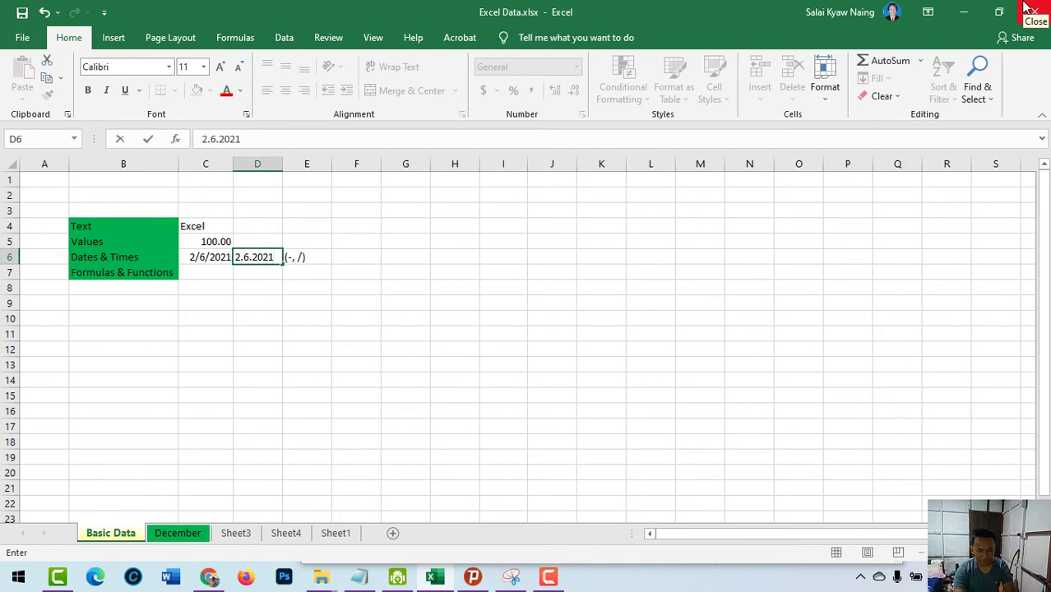
key("Return")
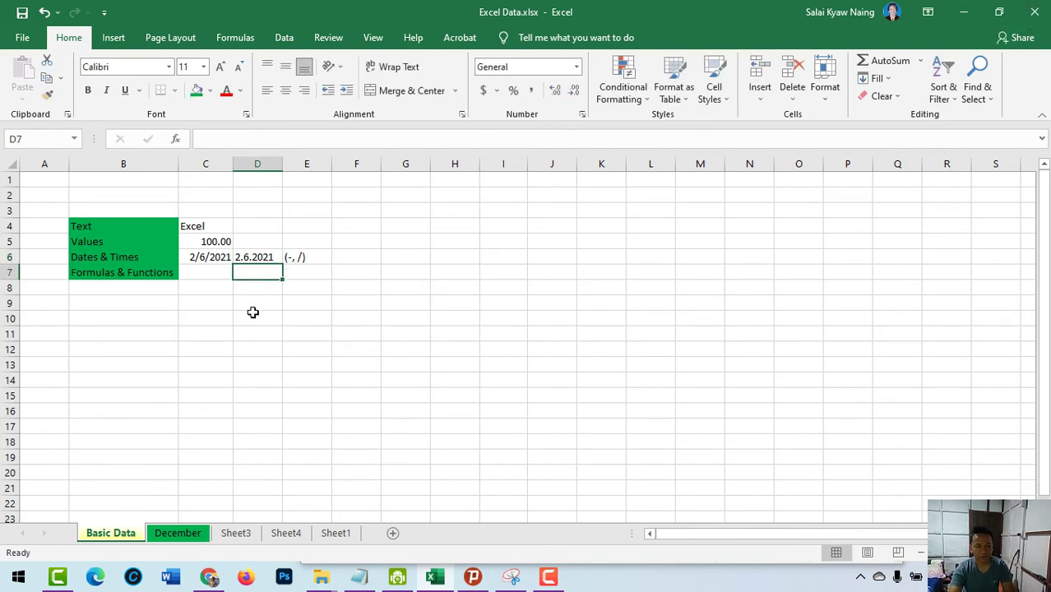
Step: Apply the Short Date format to the dot-separated entry in D6 and briefly check the system calendar
left_click(257, 257)
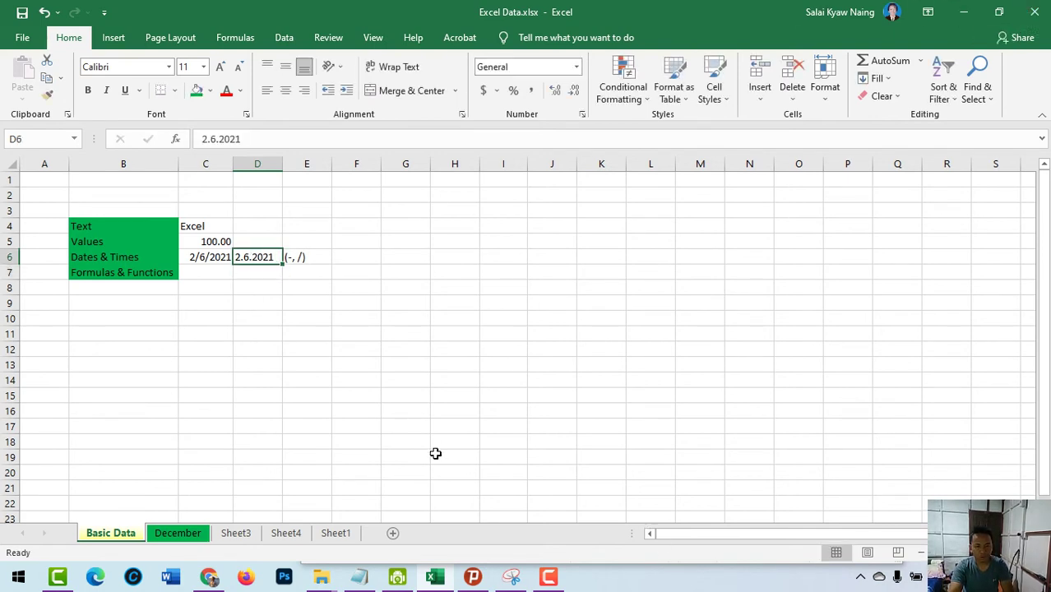
left_click(577, 66)
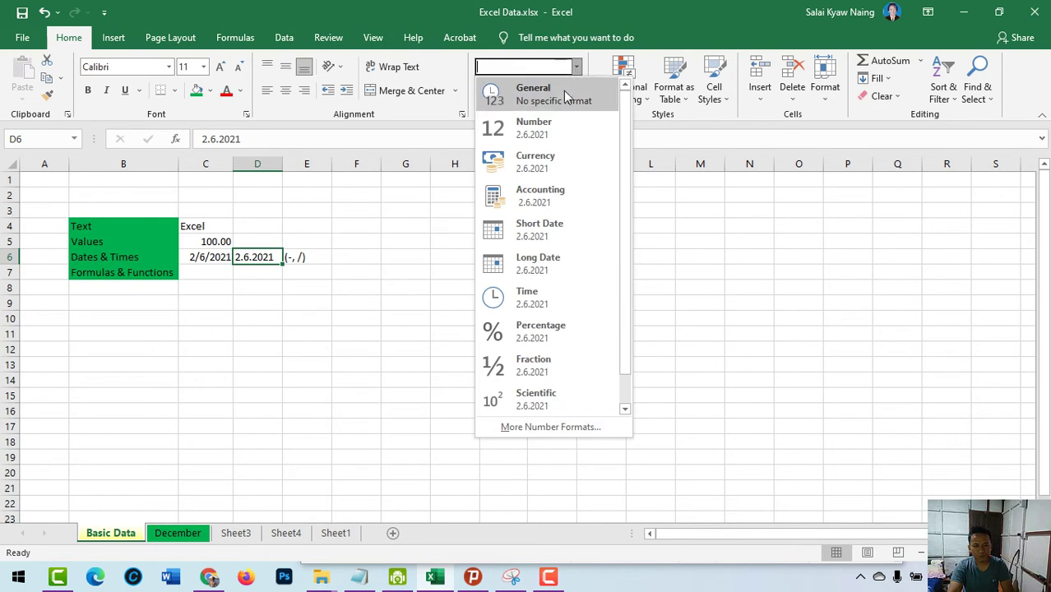
left_click(540, 228)
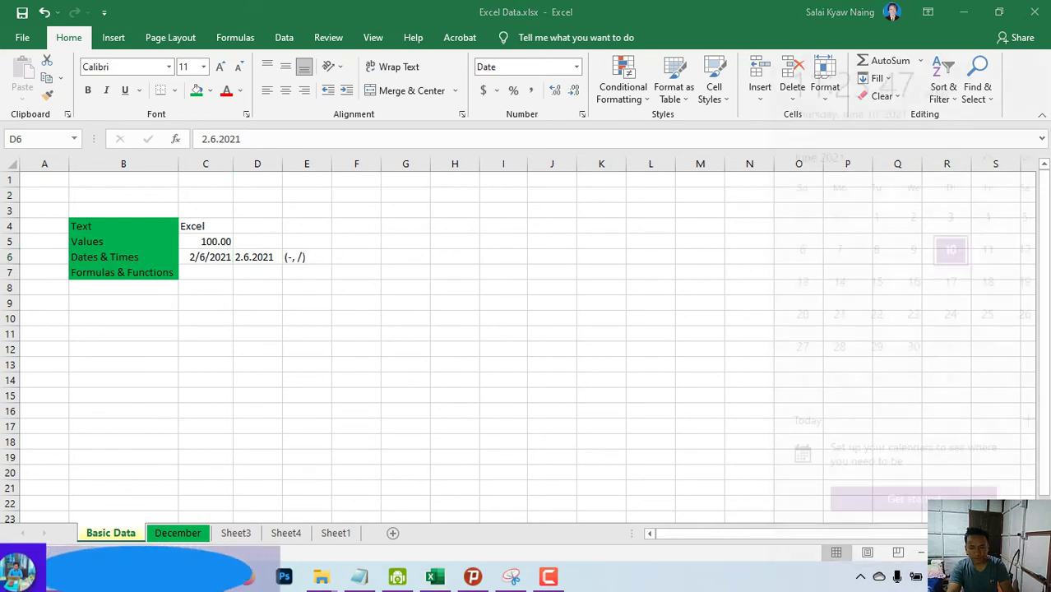
key("super+alt+d")
key("Escape")
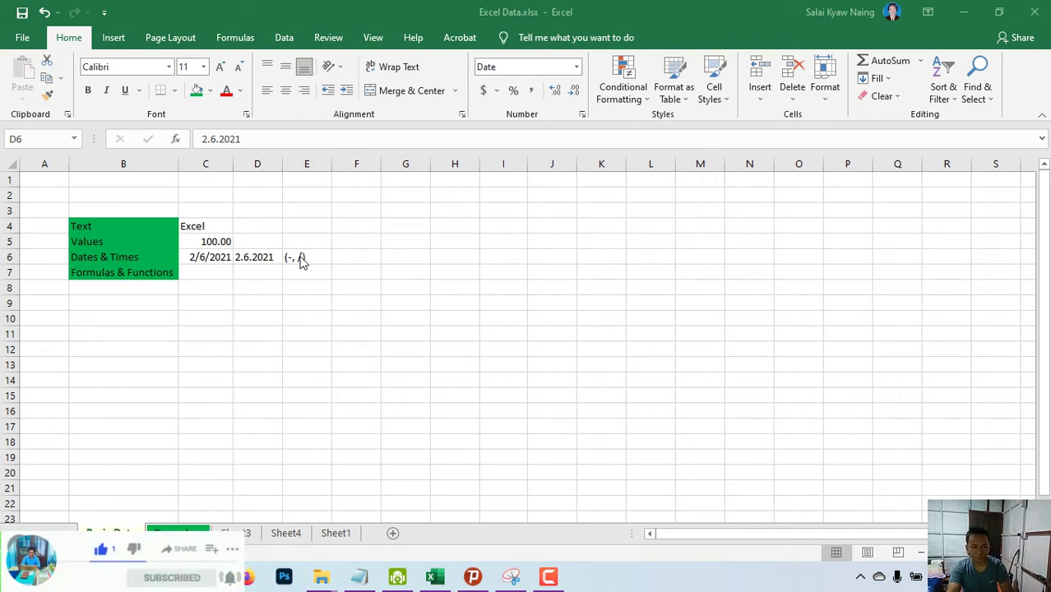
Step: Replace the entry in D6 with the hyphen-separated date 2-6-2021
left_click(259, 264)
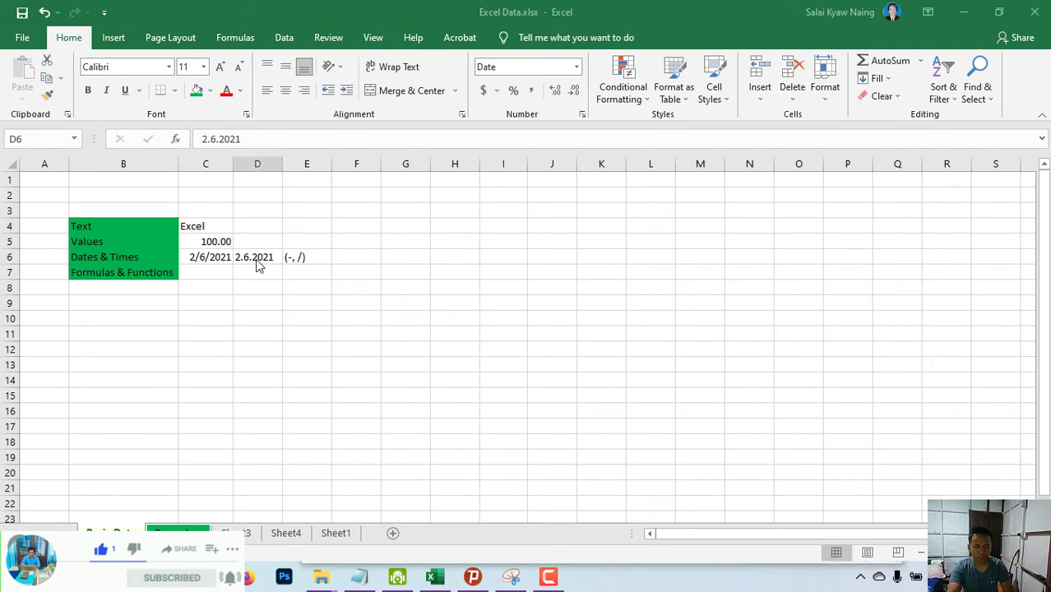
type("2-")
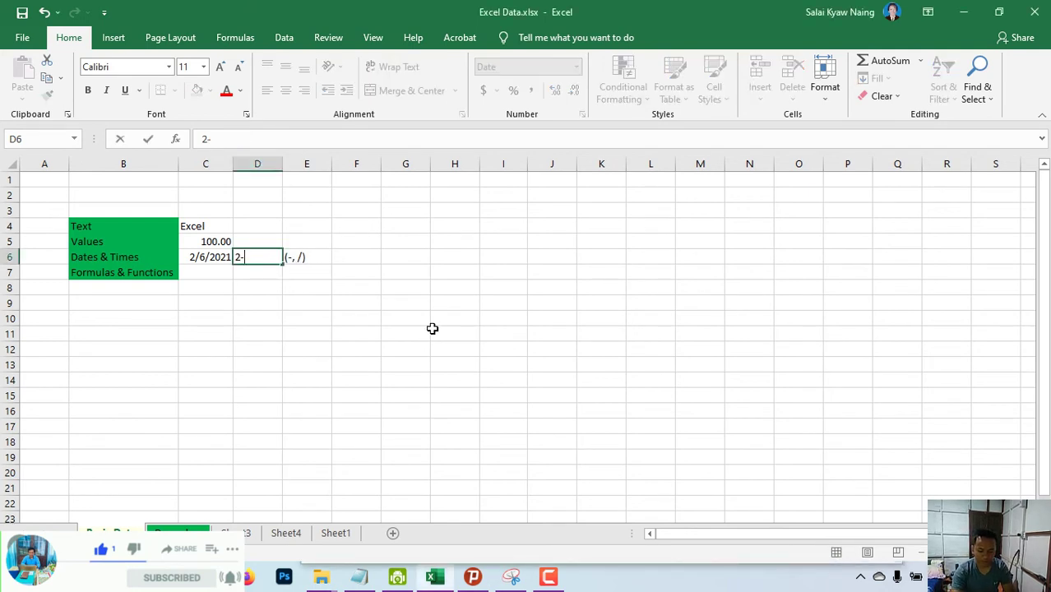
type("6-202")
type("1")
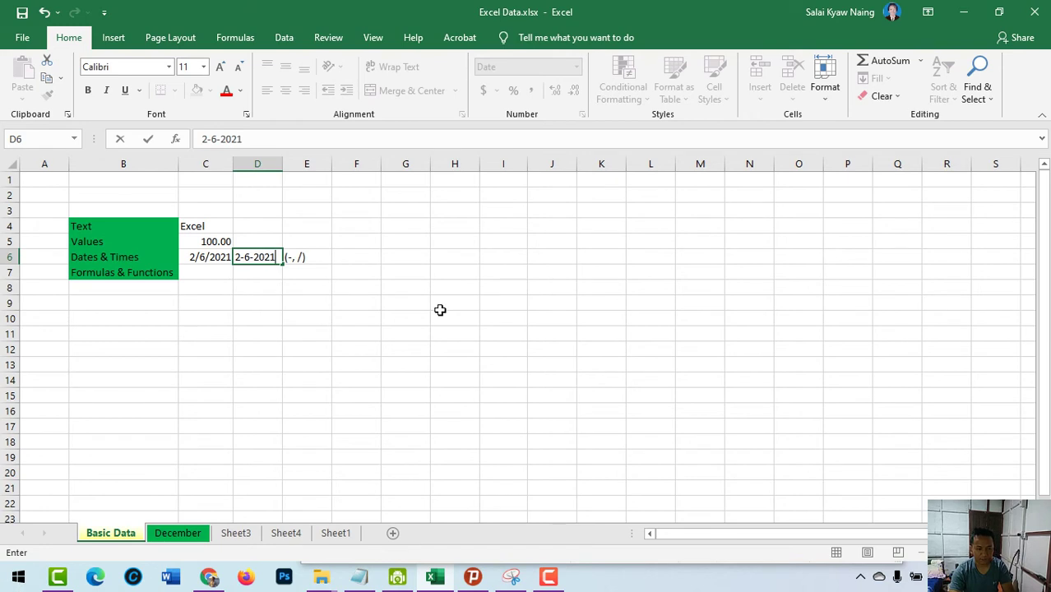
key("Return")
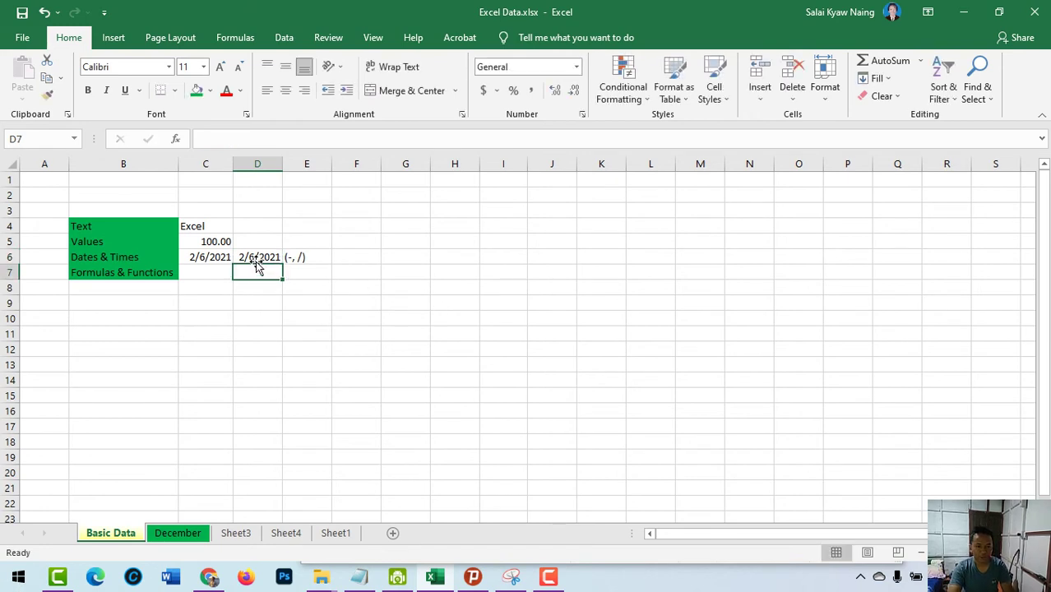
Step: Review the number formats offered for the date in D6
left_click(258, 255)
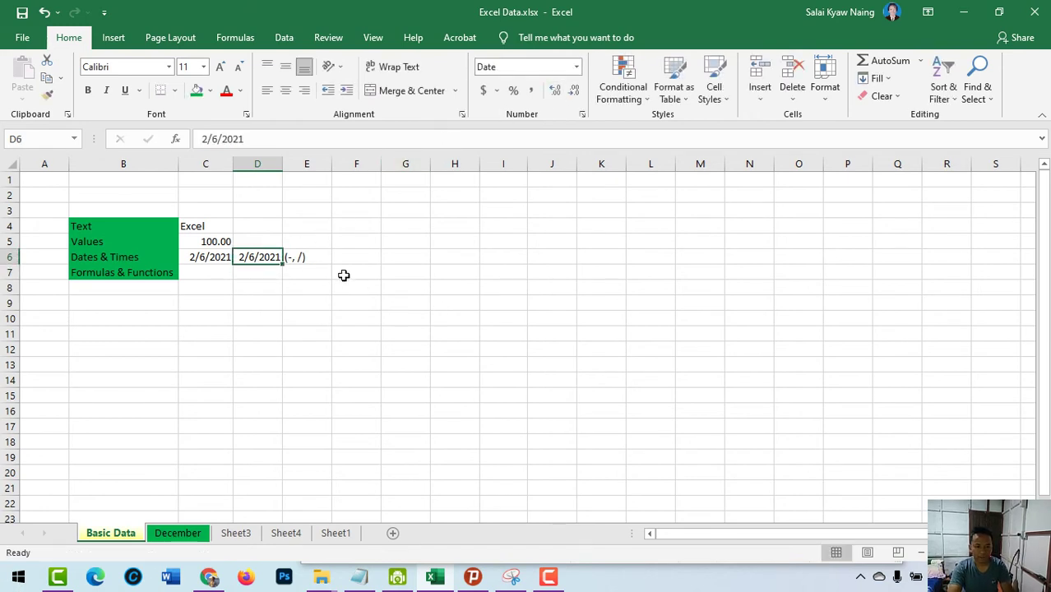
left_click(580, 67)
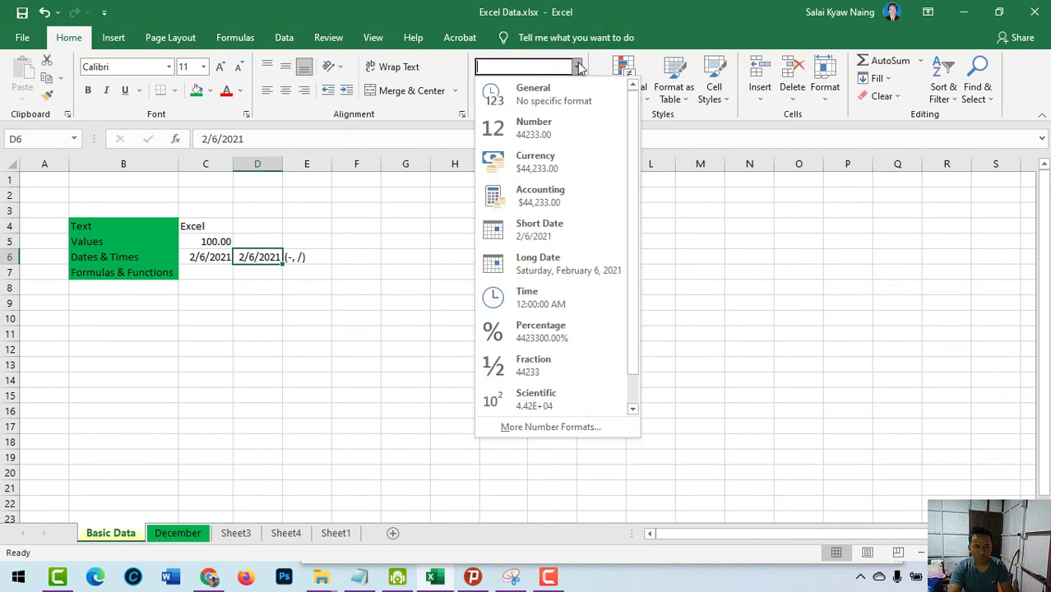
left_click(268, 309)
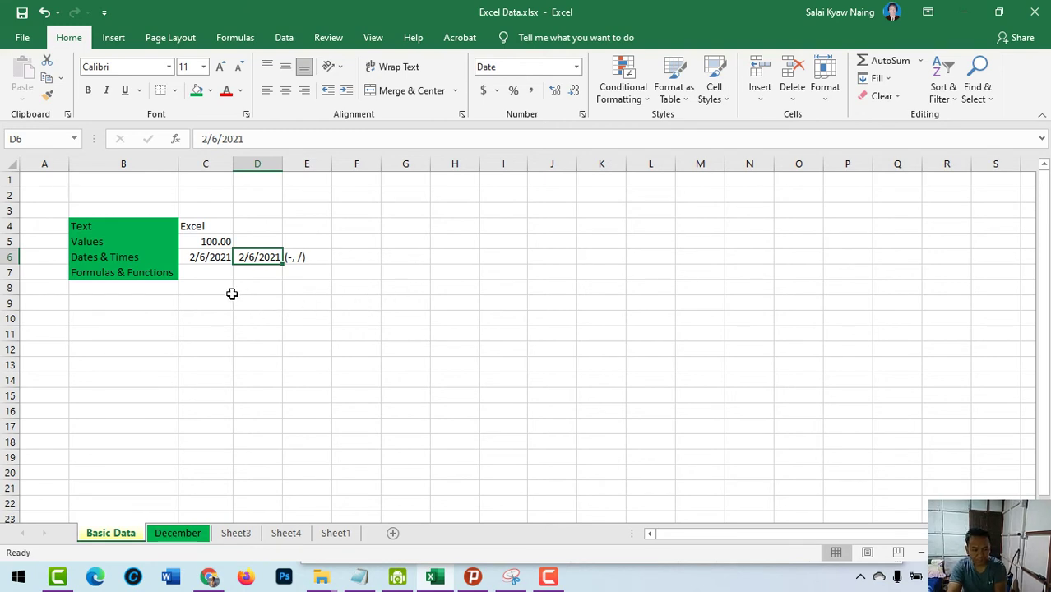
Step: Open the Format Cells settings for D6, preview the long, 2012-03-14 and 3/14 date types, and select 2012-03-14
left_click(577, 69)
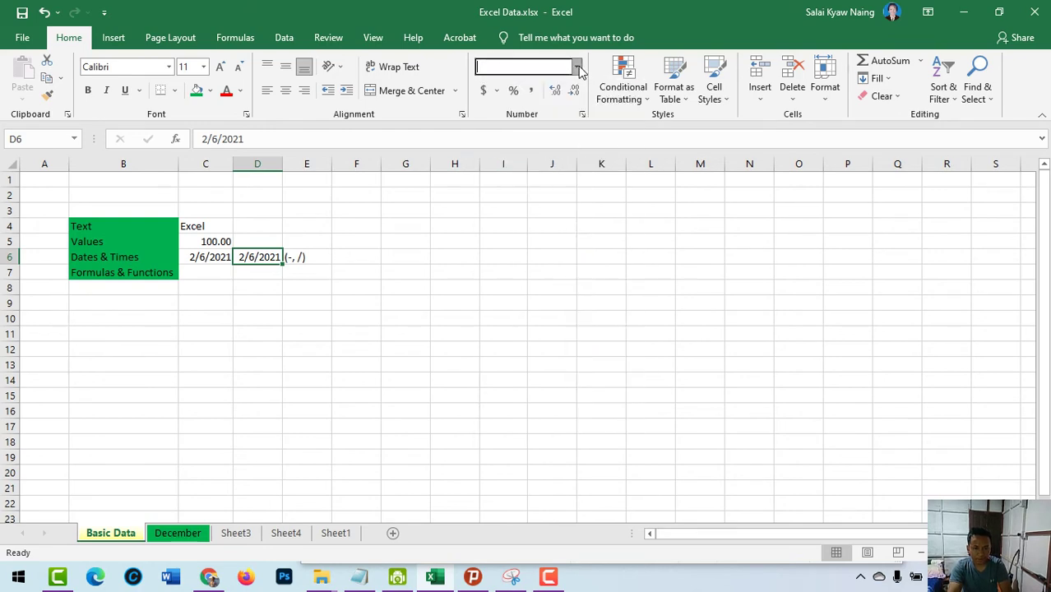
left_click(583, 115)
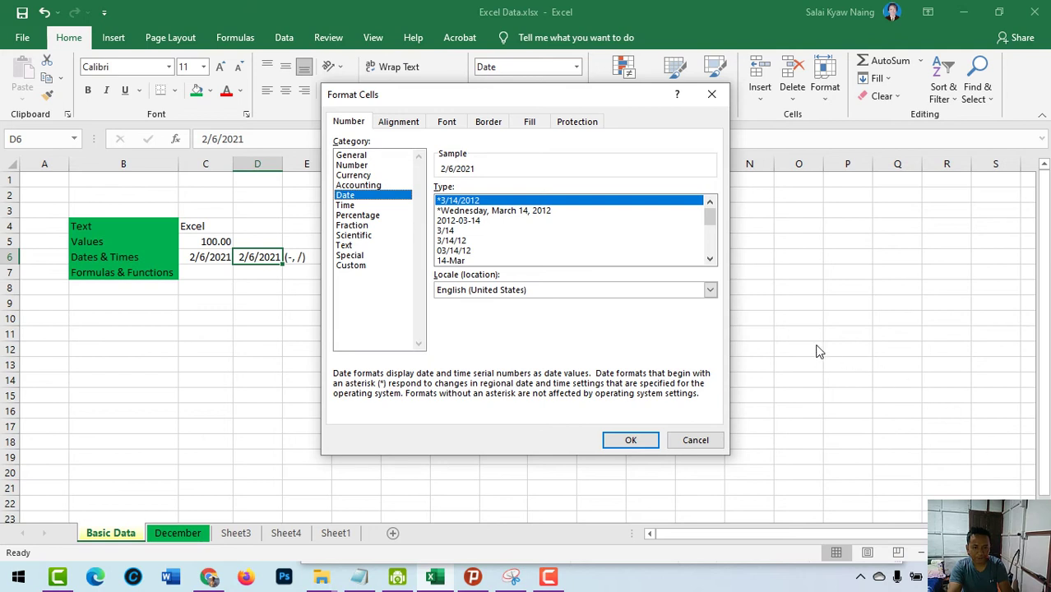
left_click(457, 212)
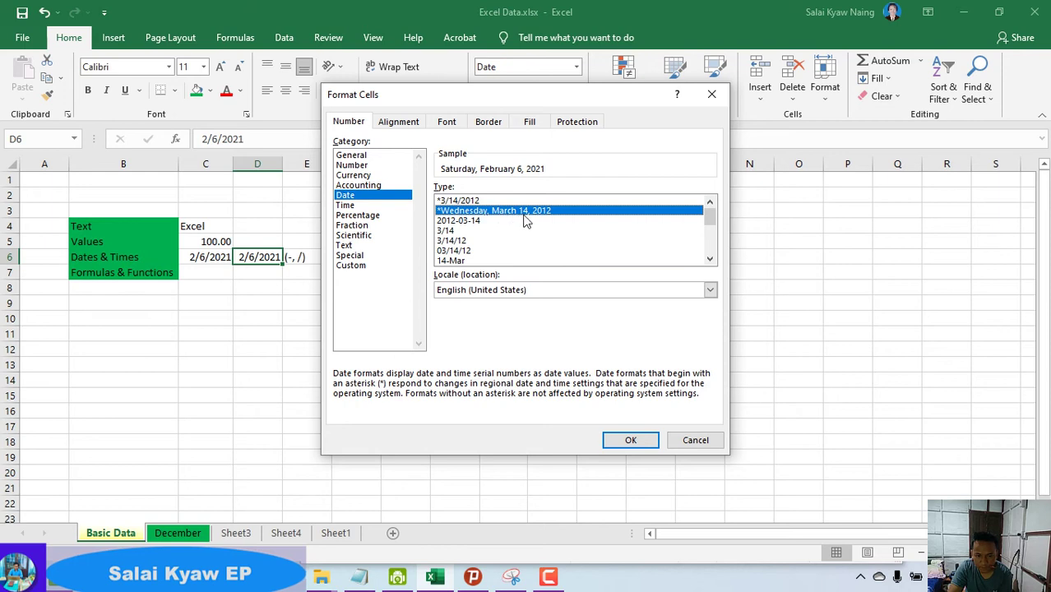
left_click(469, 220)
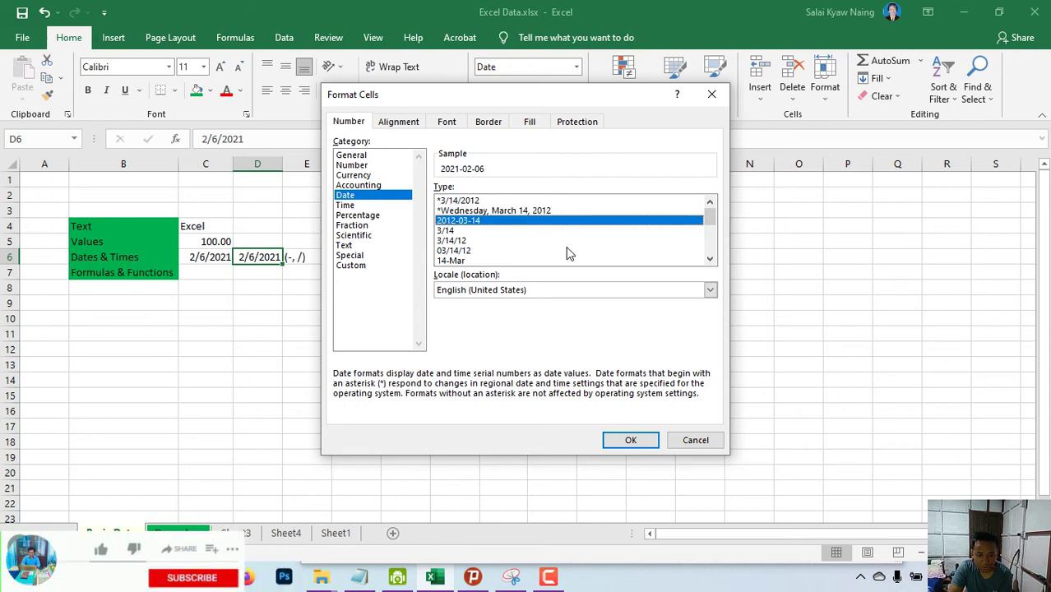
left_click(452, 231)
left_click(459, 222)
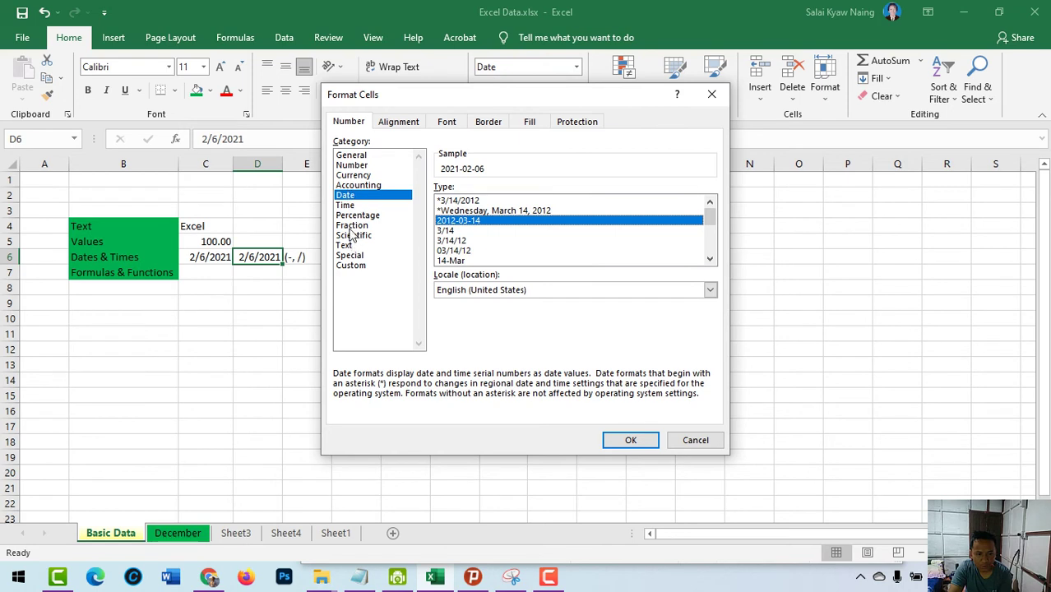
Step: Apply the custom date format dd-mmm-yyyy to D6 and widen column D
left_click(354, 265)
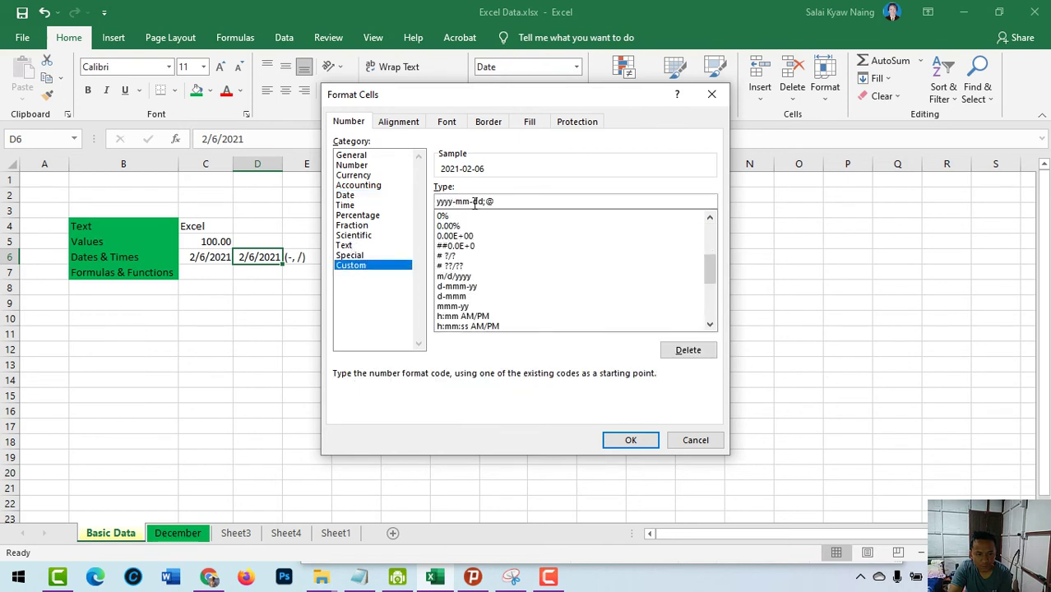
left_click_drag(507, 203, 383, 204)
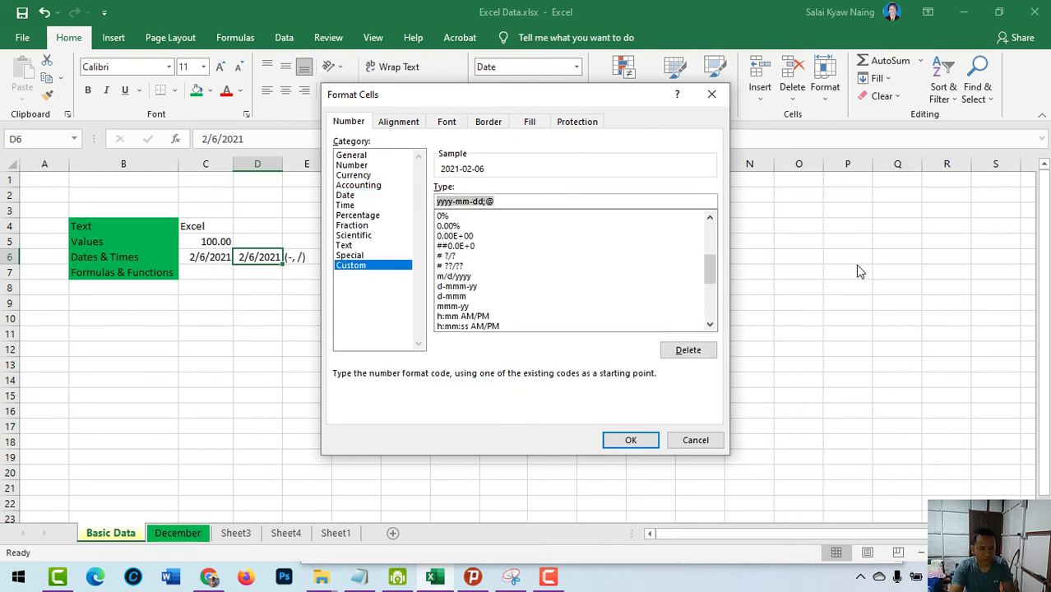
type("dd")
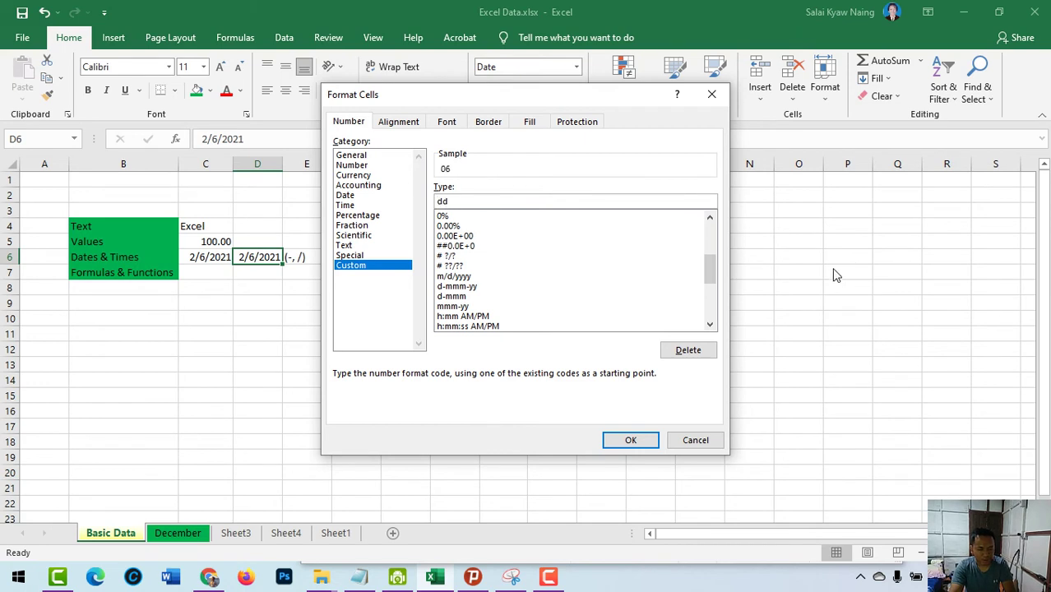
type("-")
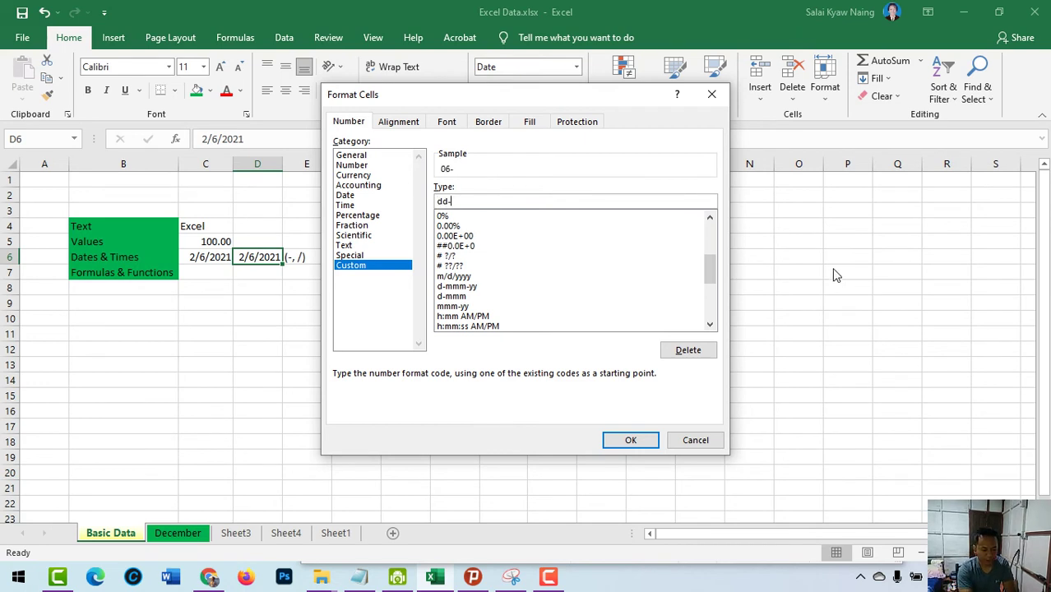
type("mmm")
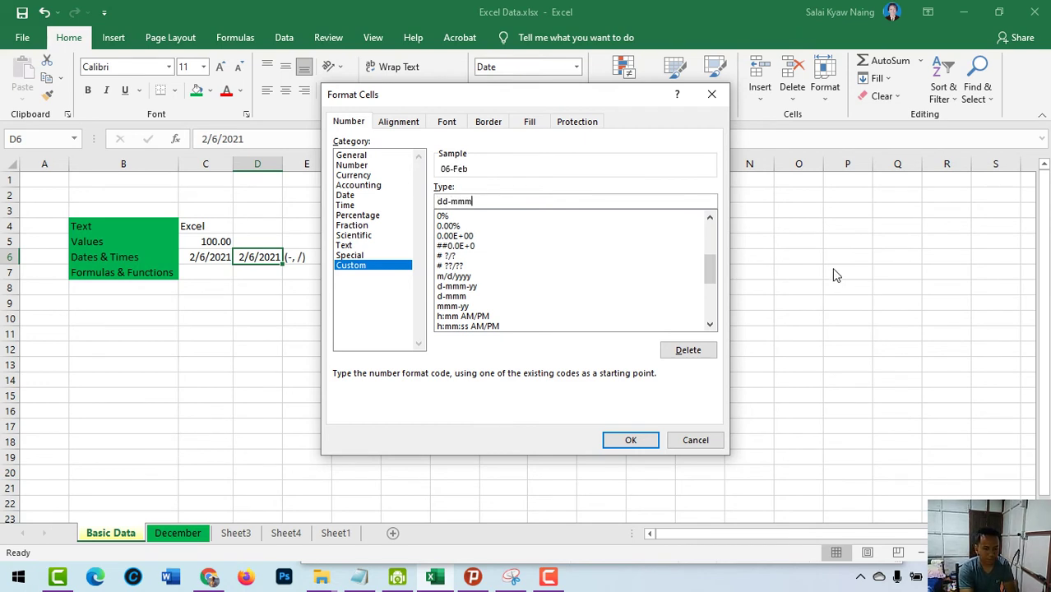
type("-yyyy")
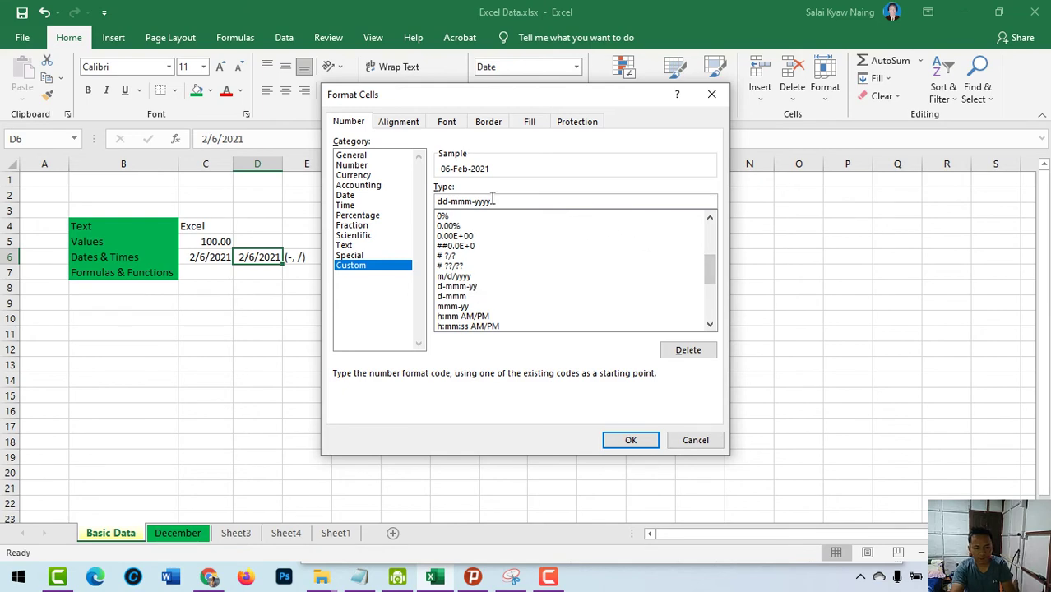
left_click(630, 440)
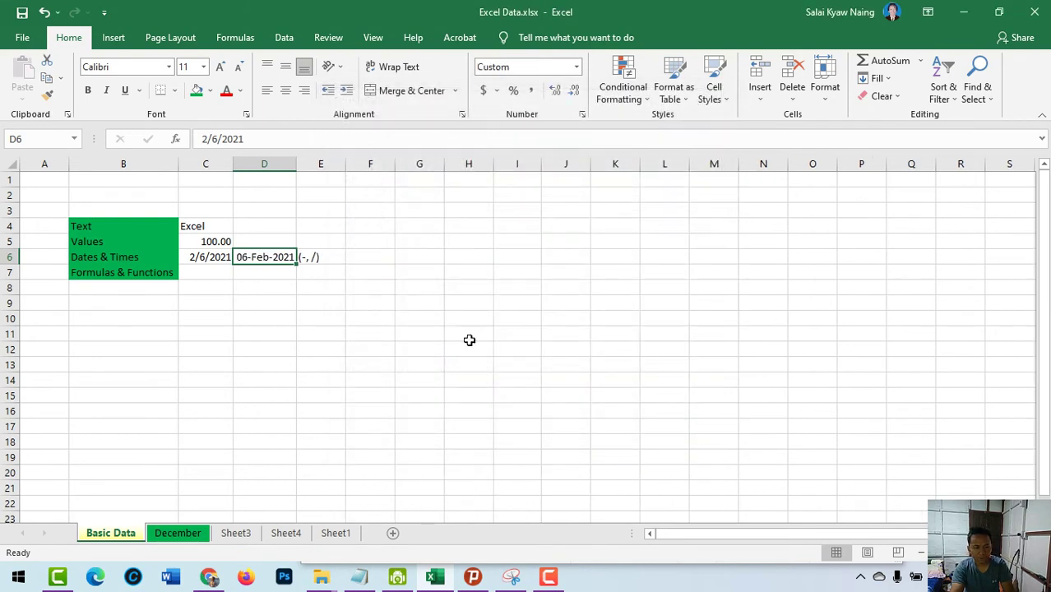
left_click_drag(294, 164, 336, 164)
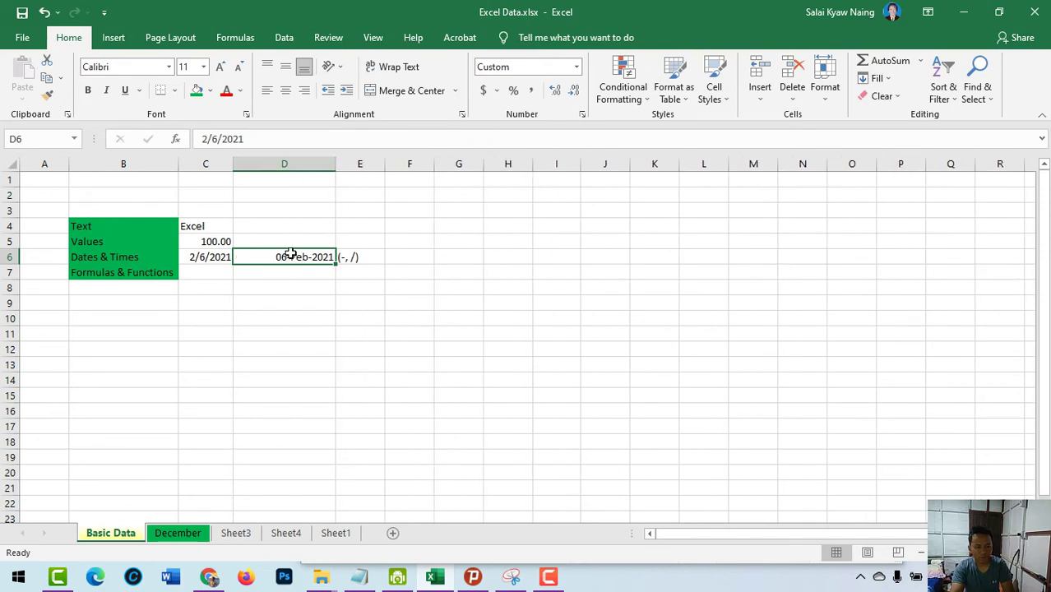
Step: Fit column D to its contents and change D6's custom date format to dd-mmm-yy
double_click(337, 164)
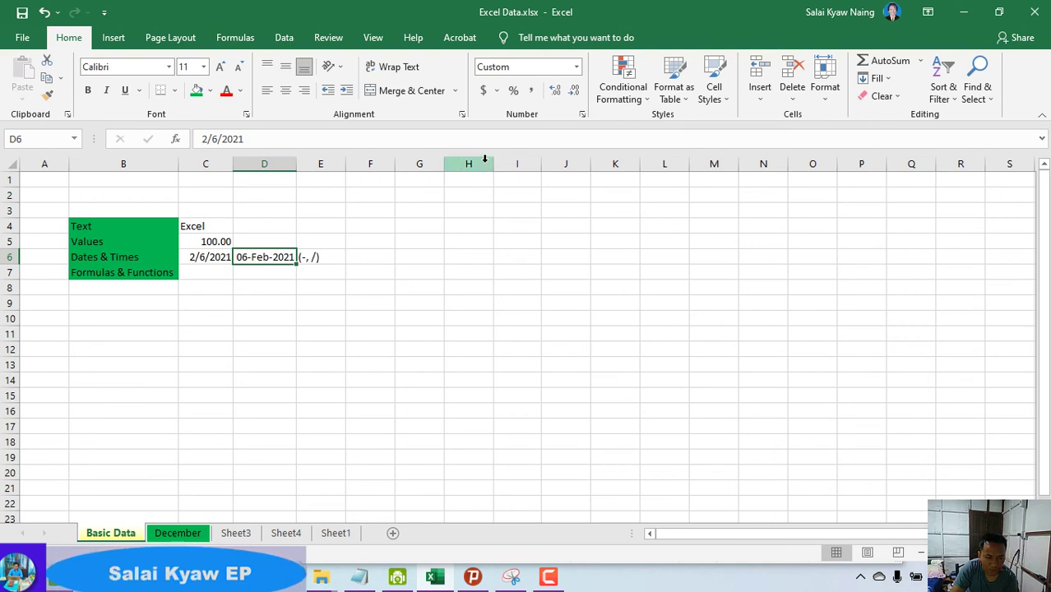
left_click(582, 114)
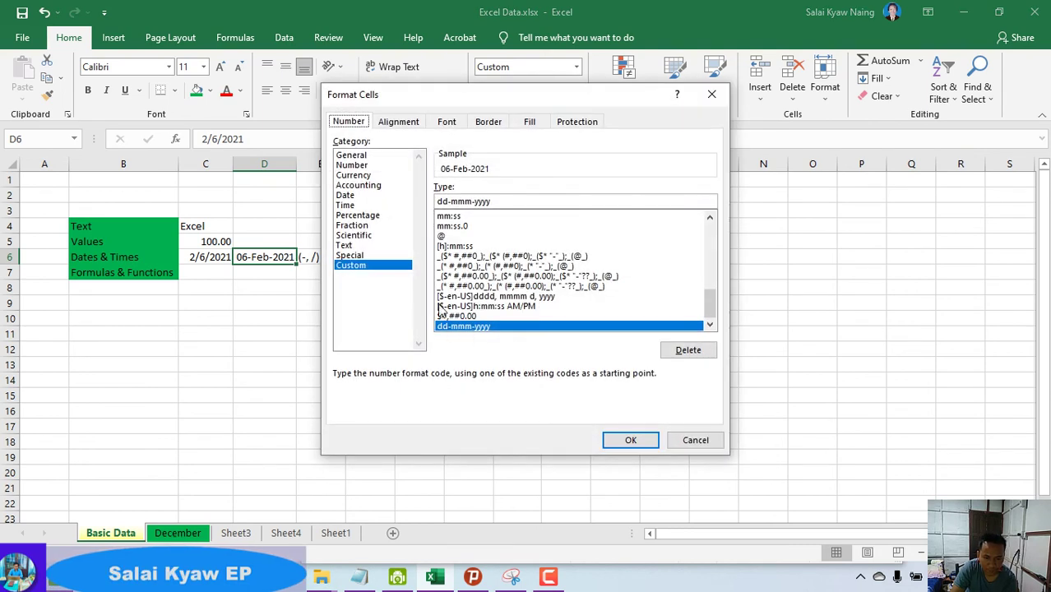
left_click(494, 202)
key("BackSpace")
key("BackSpace")
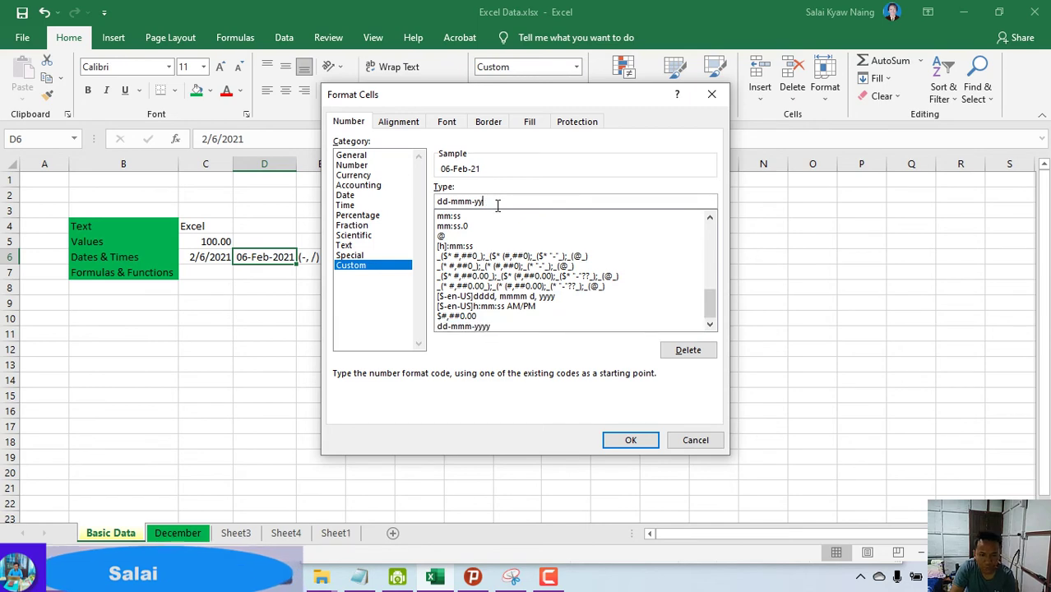
left_click(631, 441)
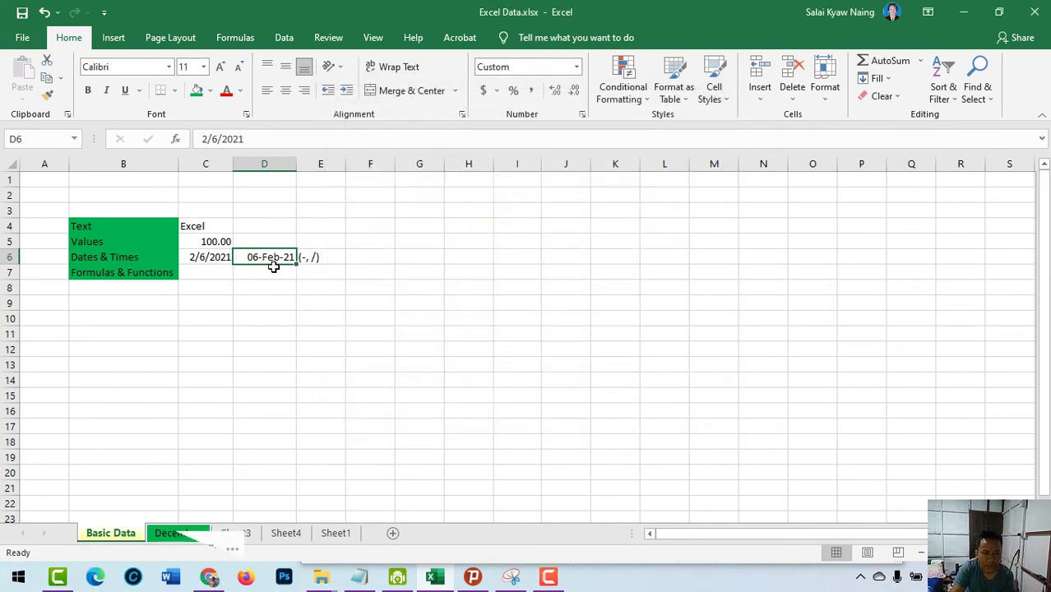
Step: Apply the custom date format yyyy-mmm-dd to the date in C6
left_click(205, 257)
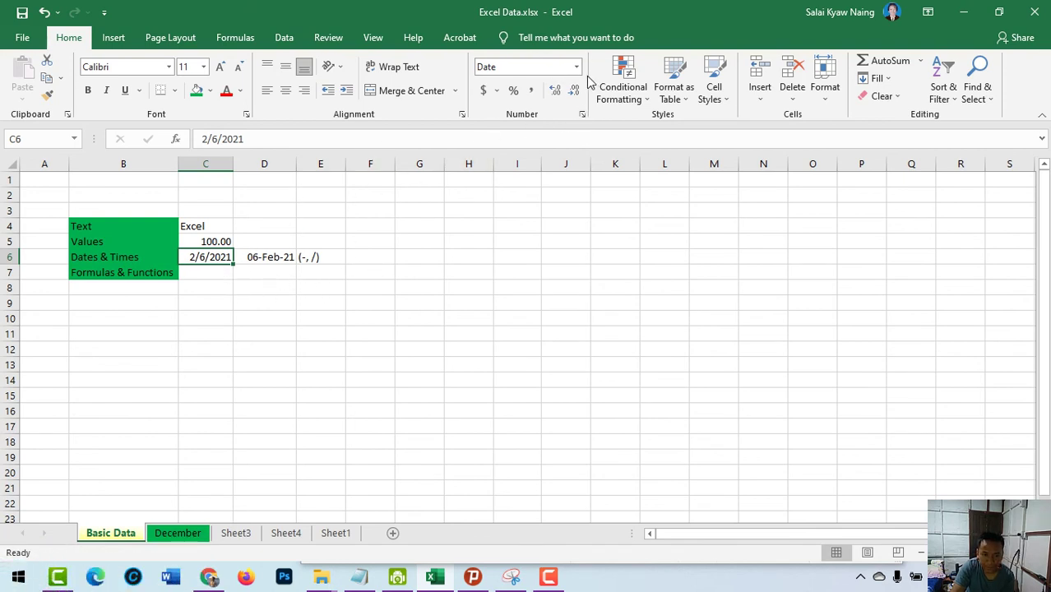
left_click(583, 114)
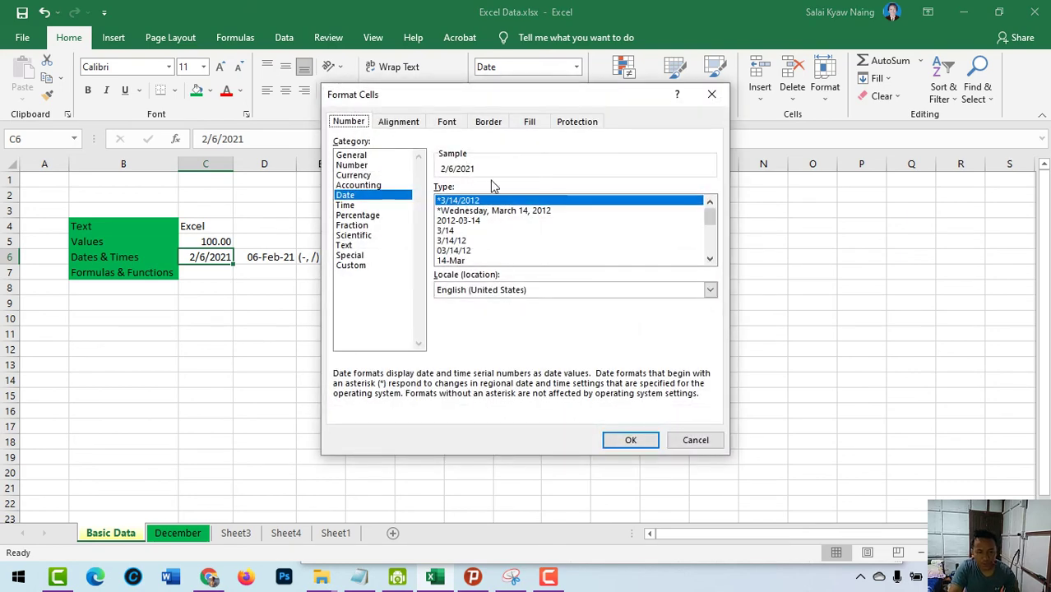
left_click(349, 265)
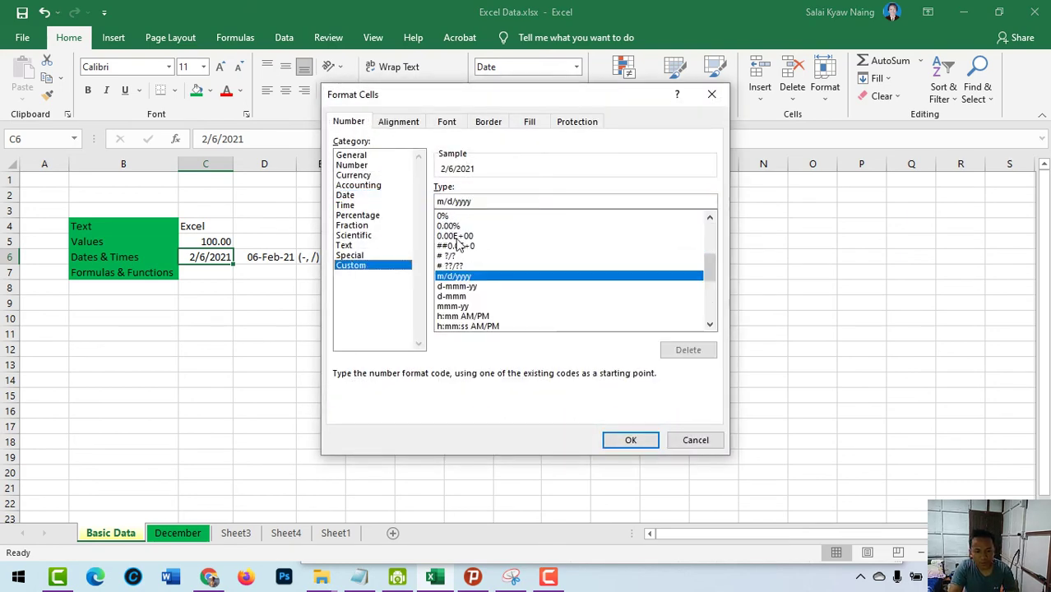
left_click_drag(496, 203, 374, 201)
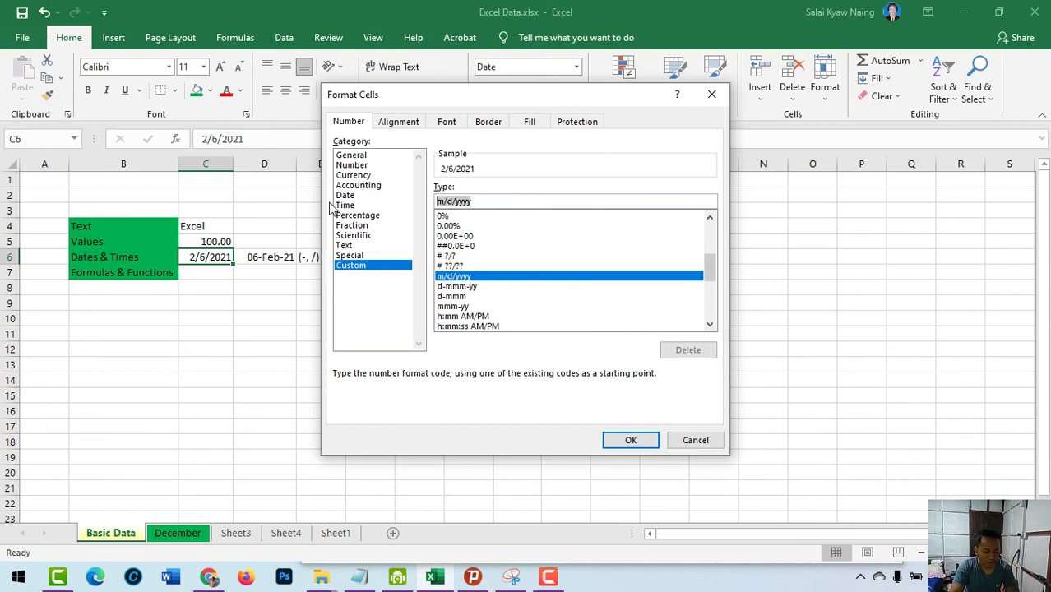
type("yyy")
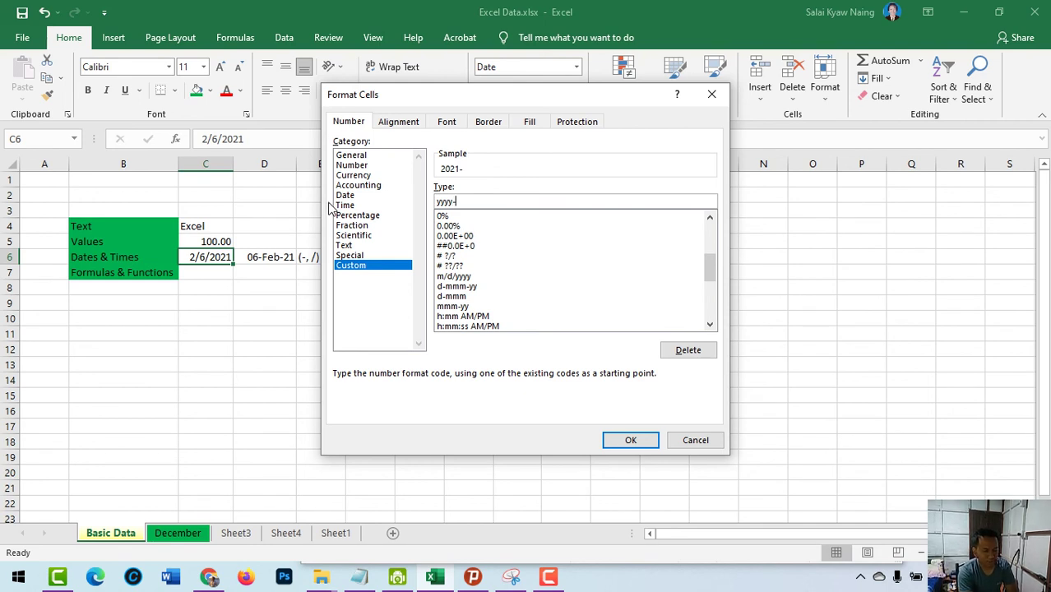
type("mmm-dd")
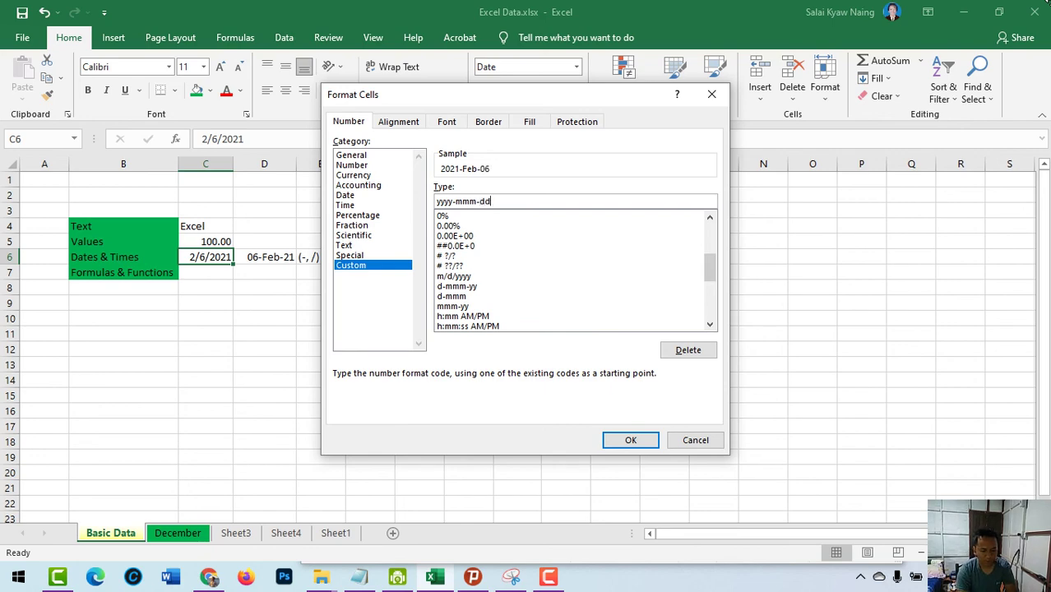
key("Return")
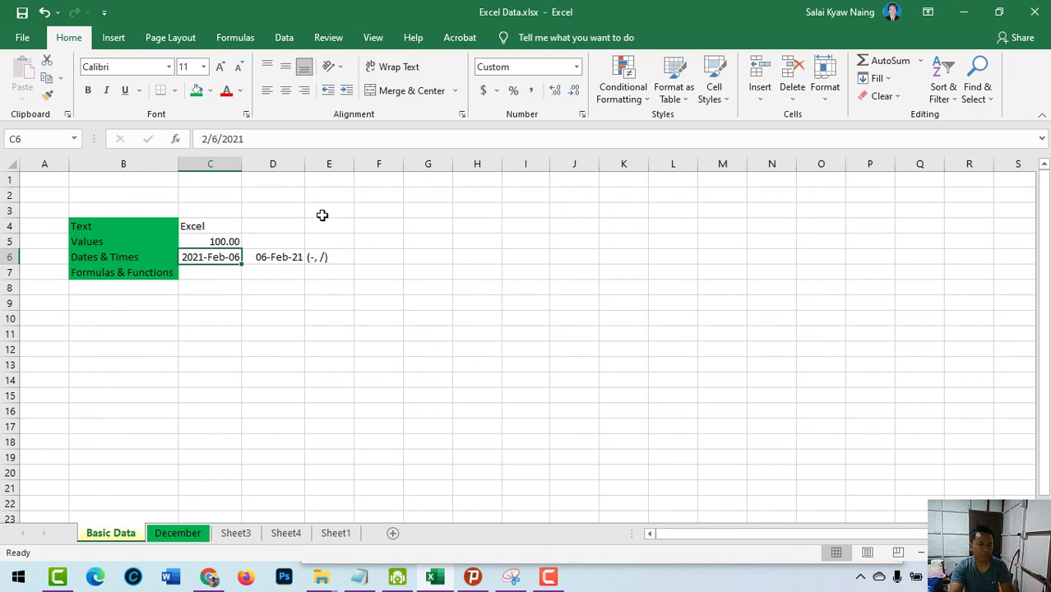
Step: Enter the addition formula =2+3 in C7 beside the Formulas & Functions label
left_click(210, 270)
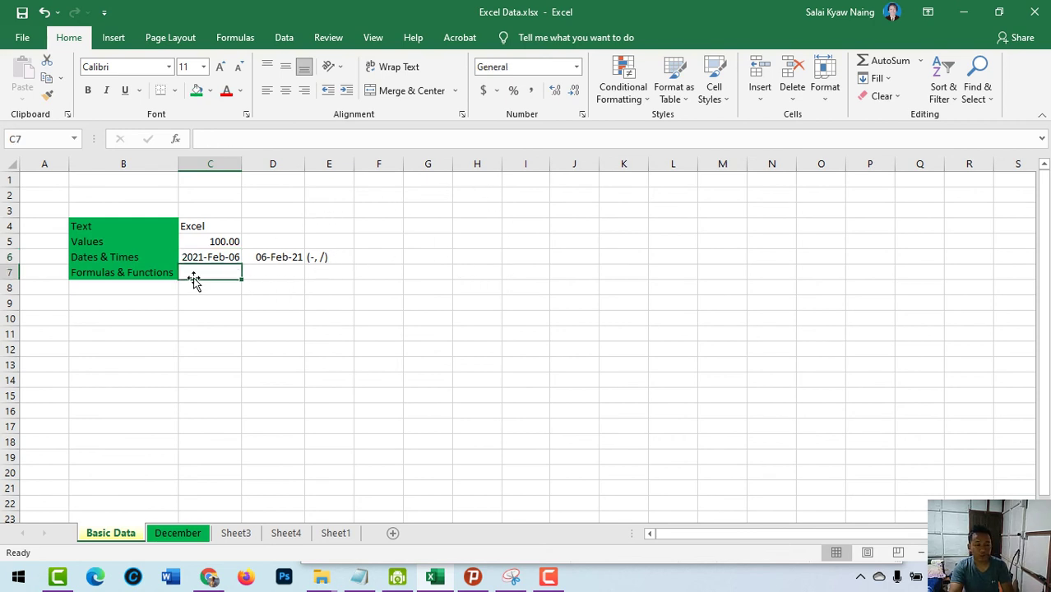
left_click(76, 277)
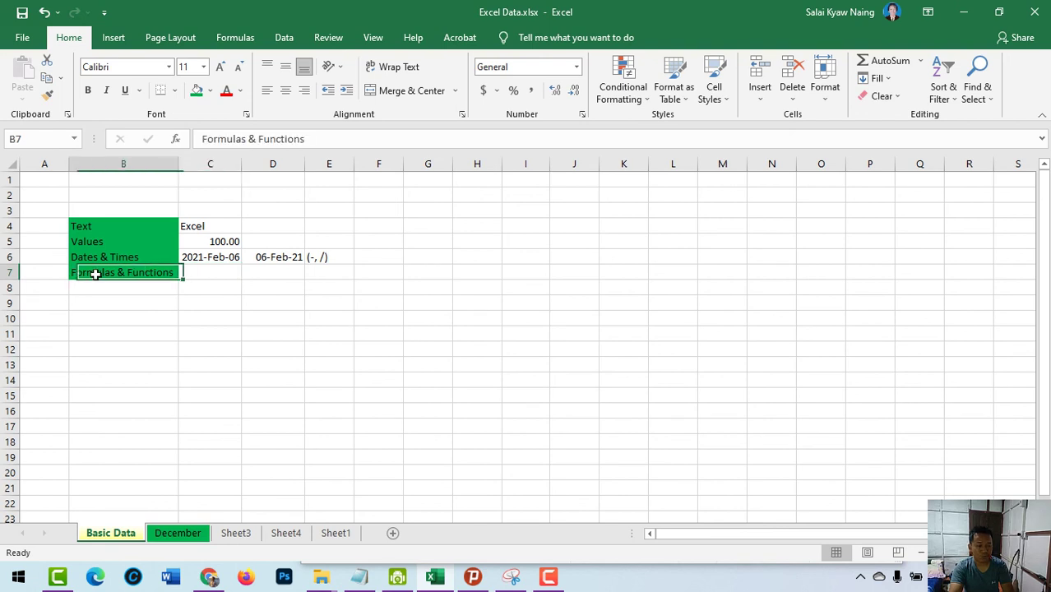
left_click(212, 265)
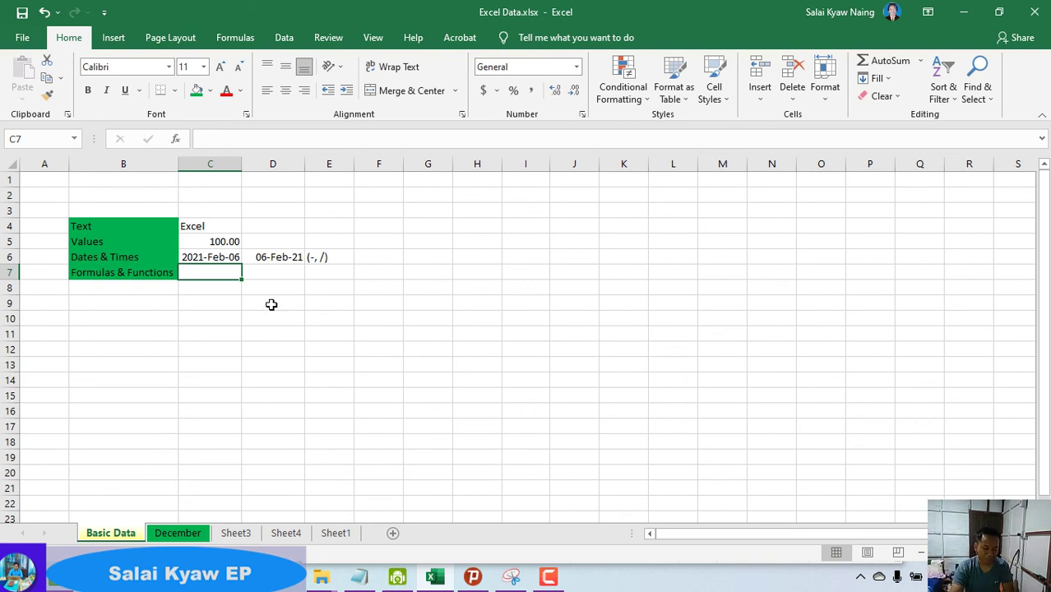
type("=")
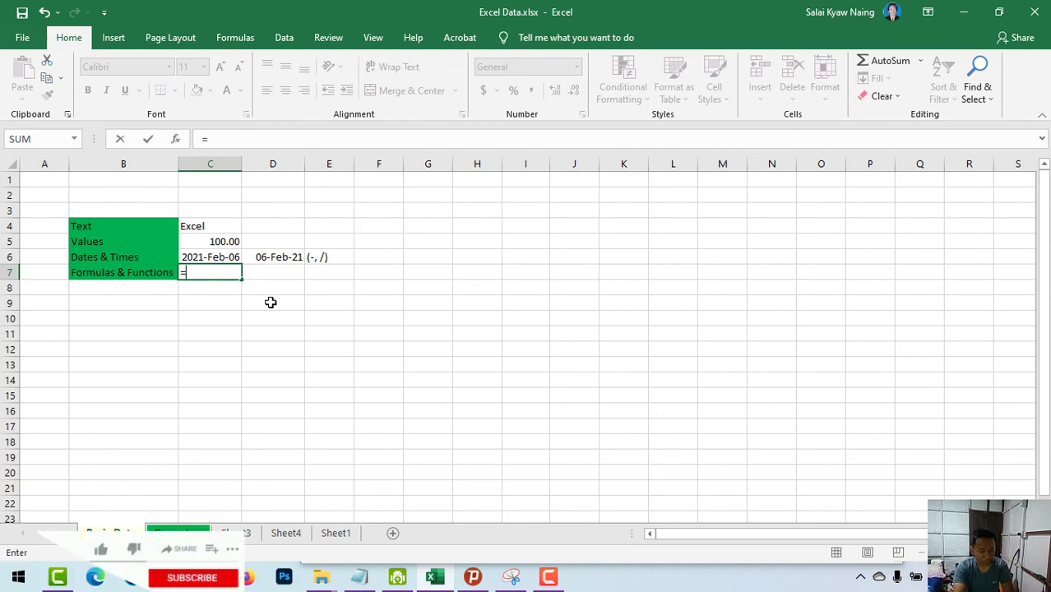
type("2")
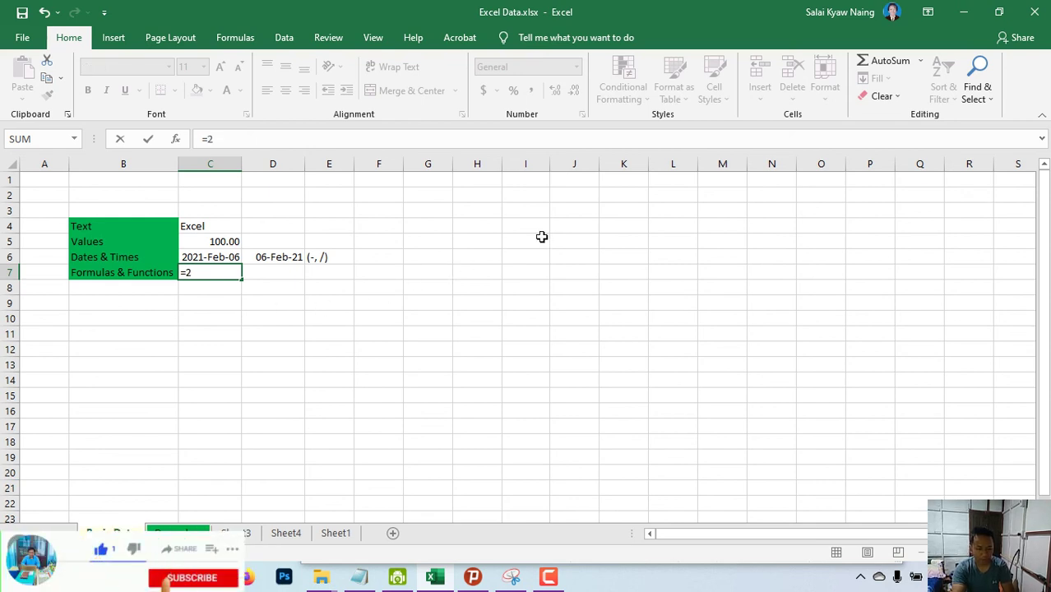
type("+3")
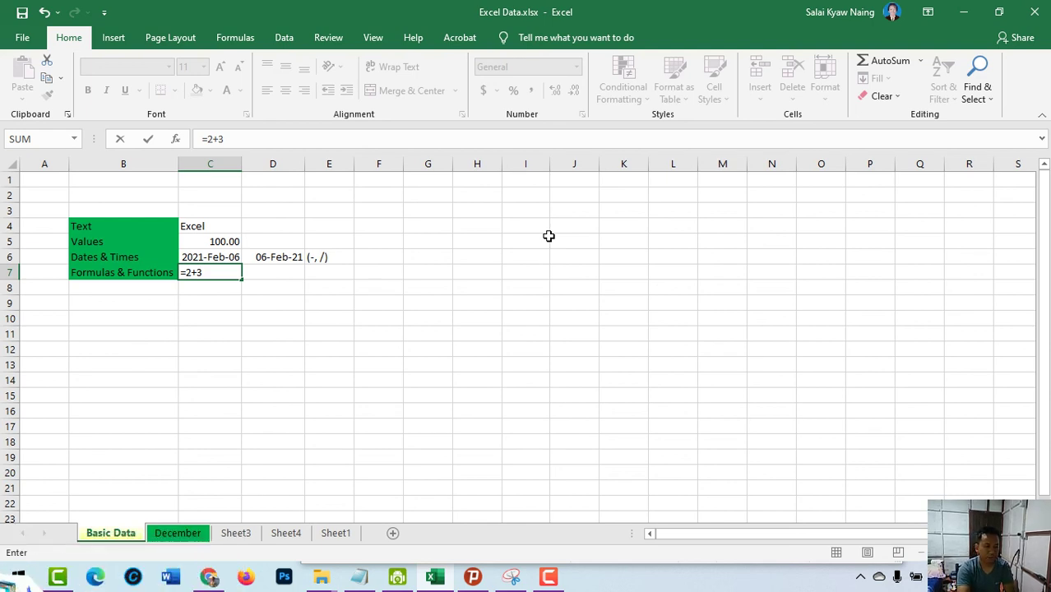
key("Return")
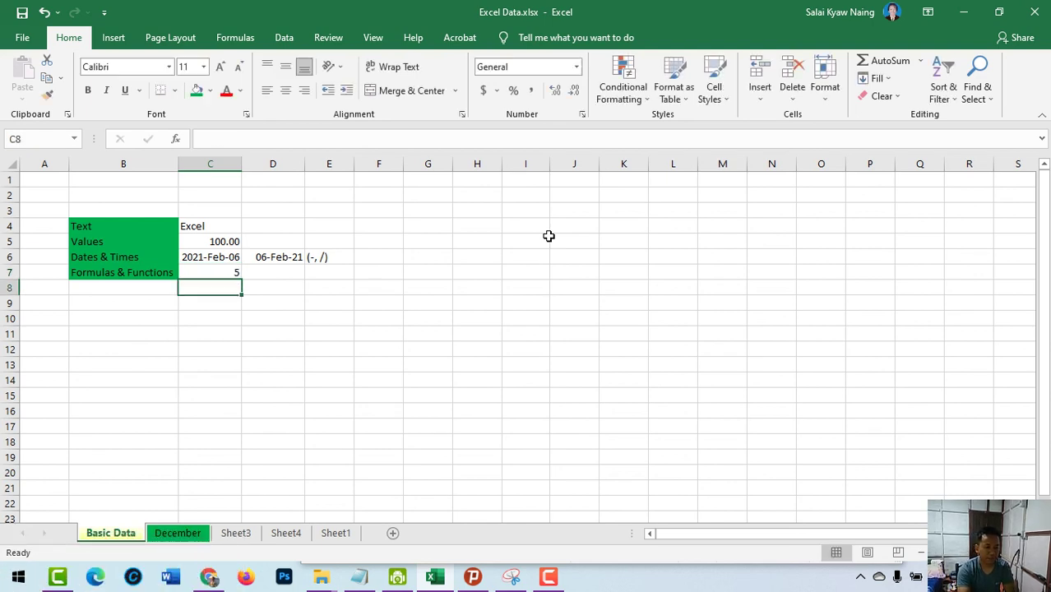
Step: Inspect the formula stored behind the result in C7
left_click(227, 274)
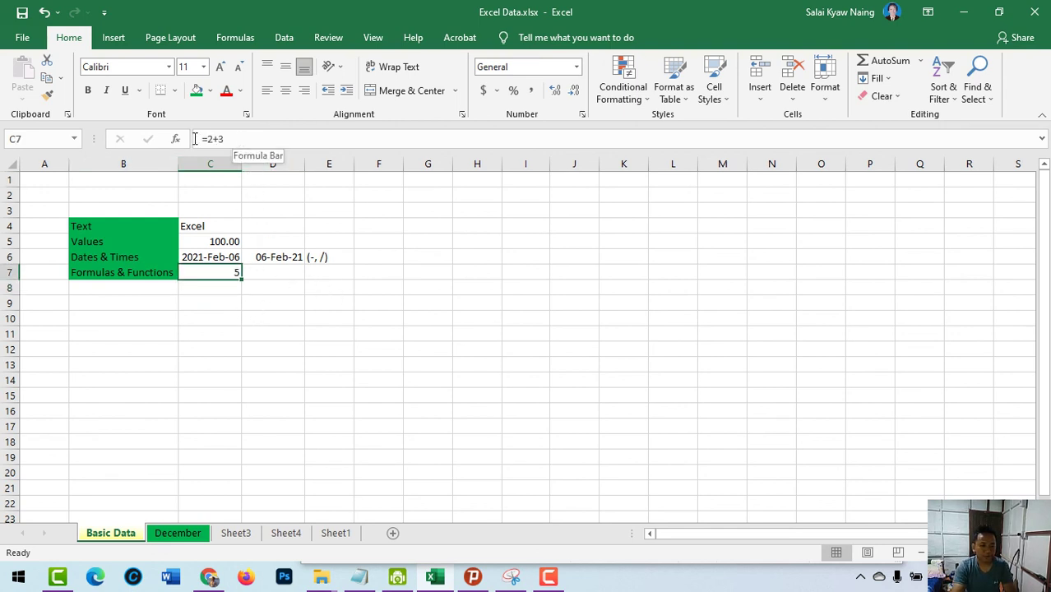
left_click(221, 140)
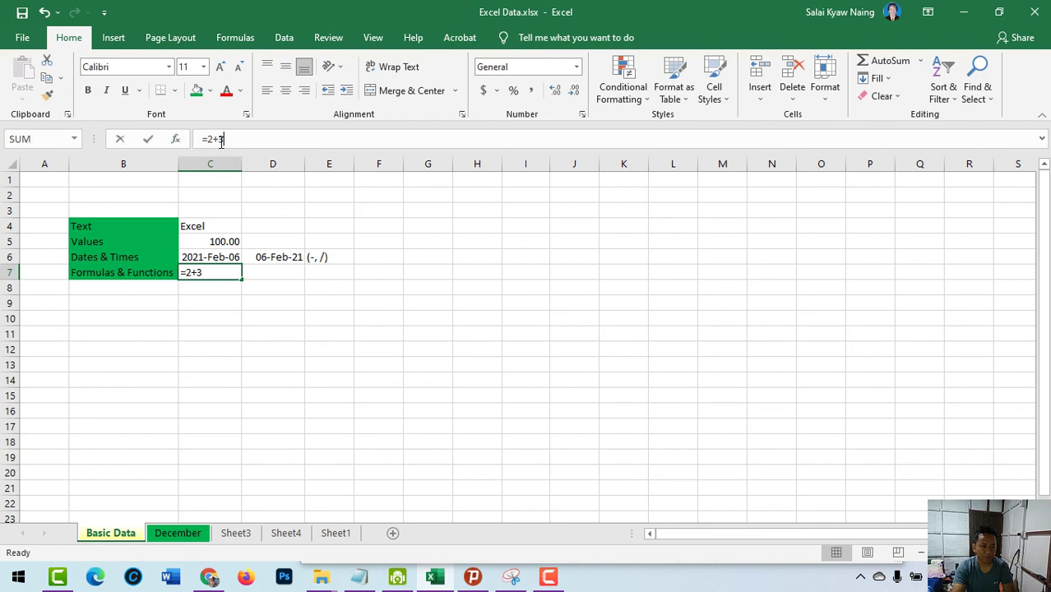
left_click_drag(201, 140, 228, 148)
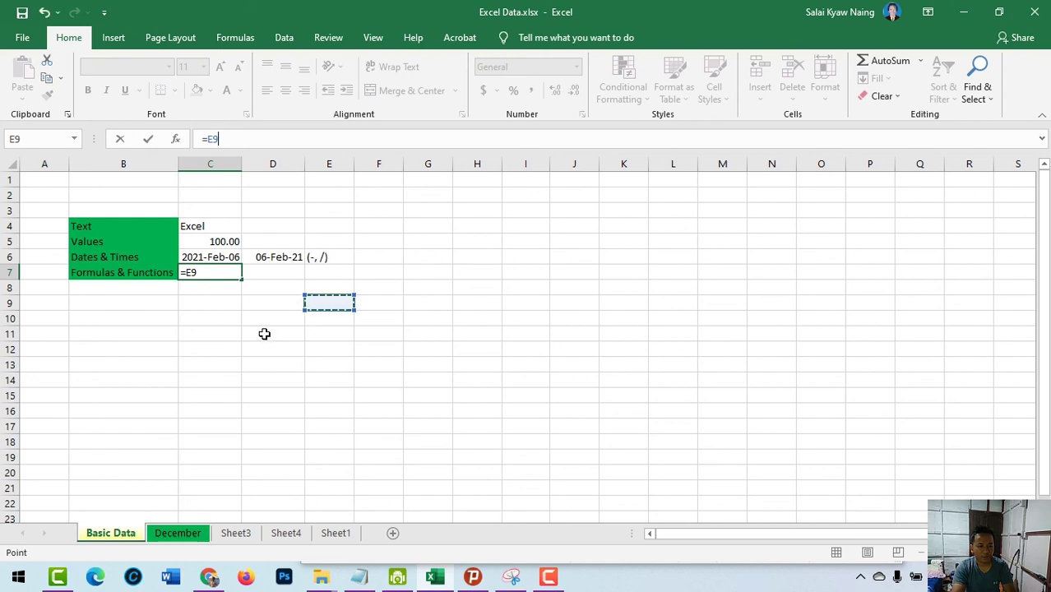
key("Escape")
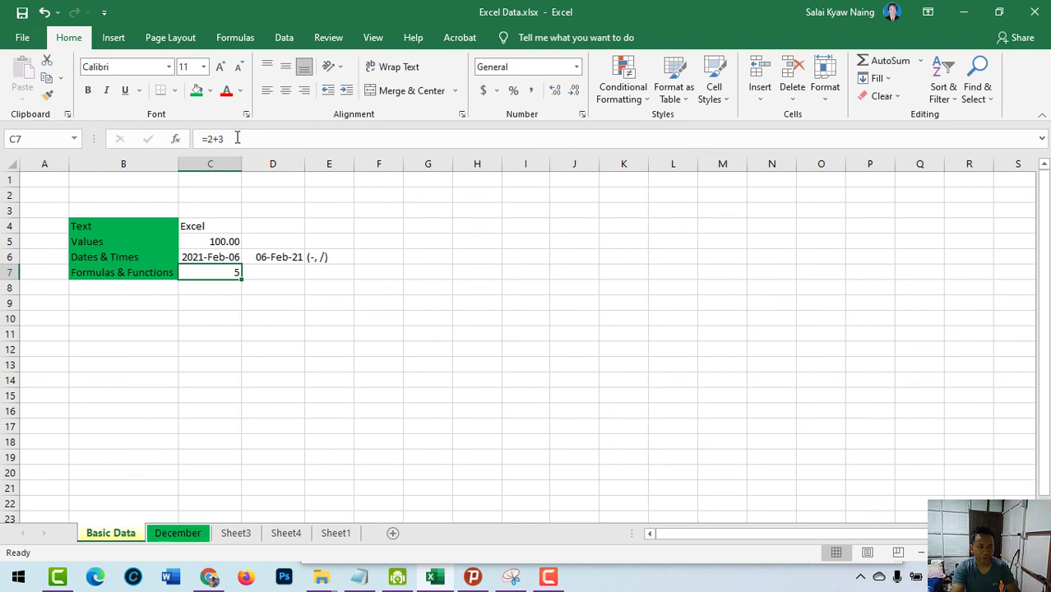
Step: Enter the multiplication formula =2*5 in D7 and inspect the formula stored in that cell
left_click(273, 272)
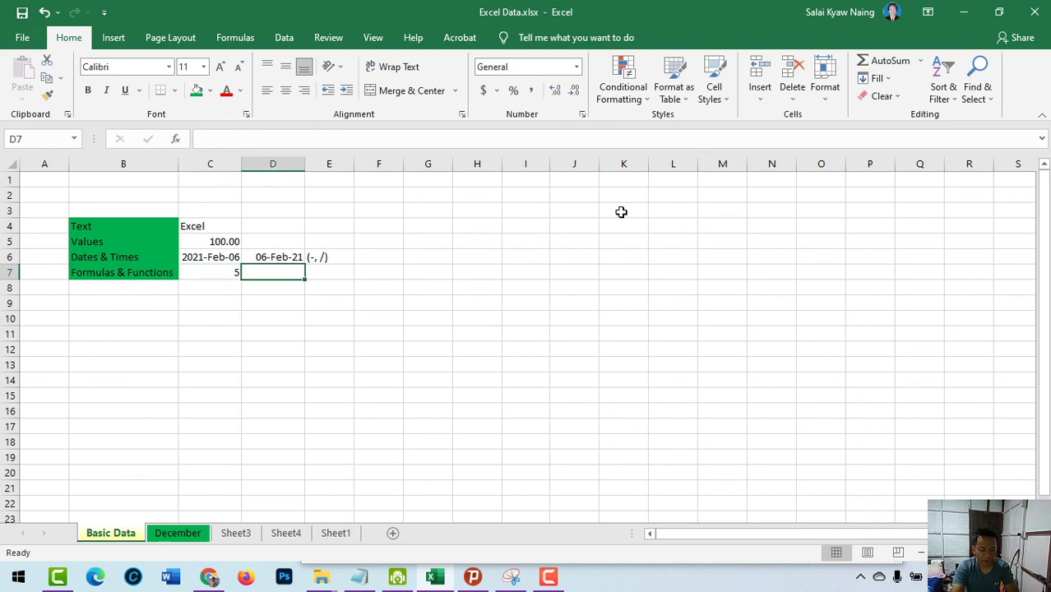
type("=2*5")
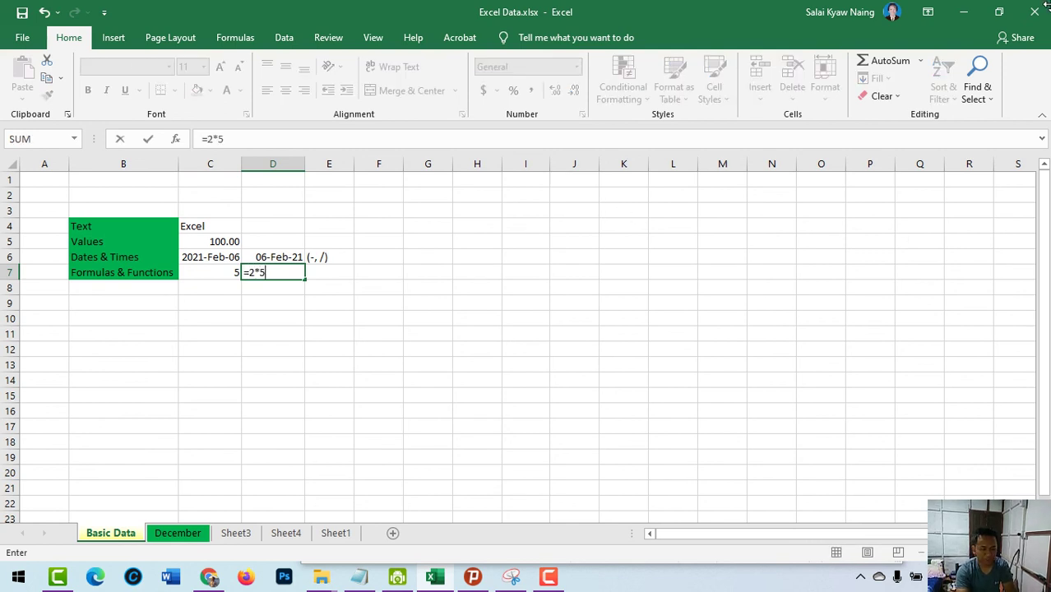
key("Return")
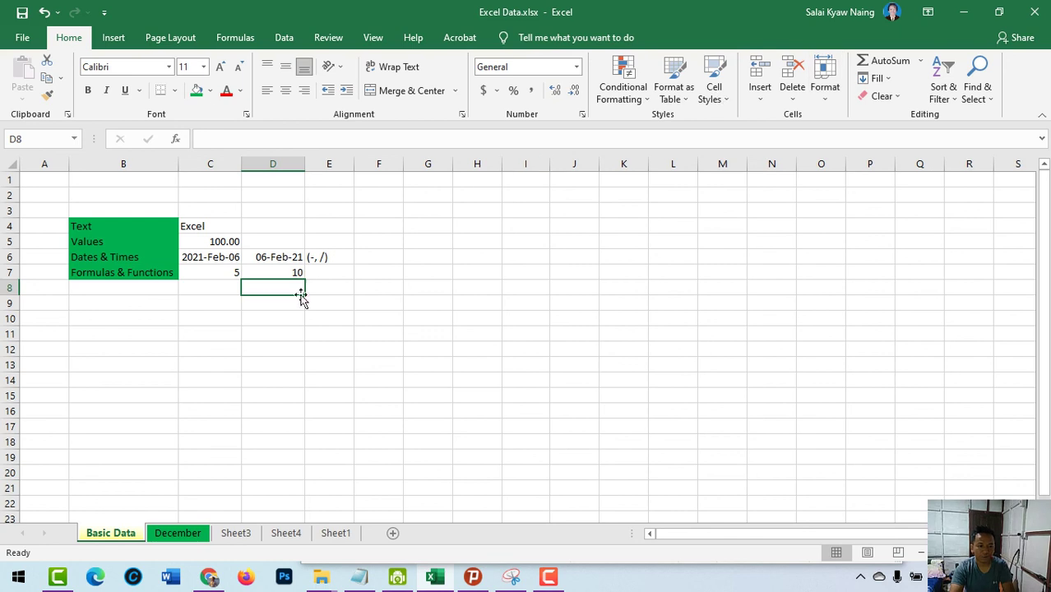
left_click(285, 274)
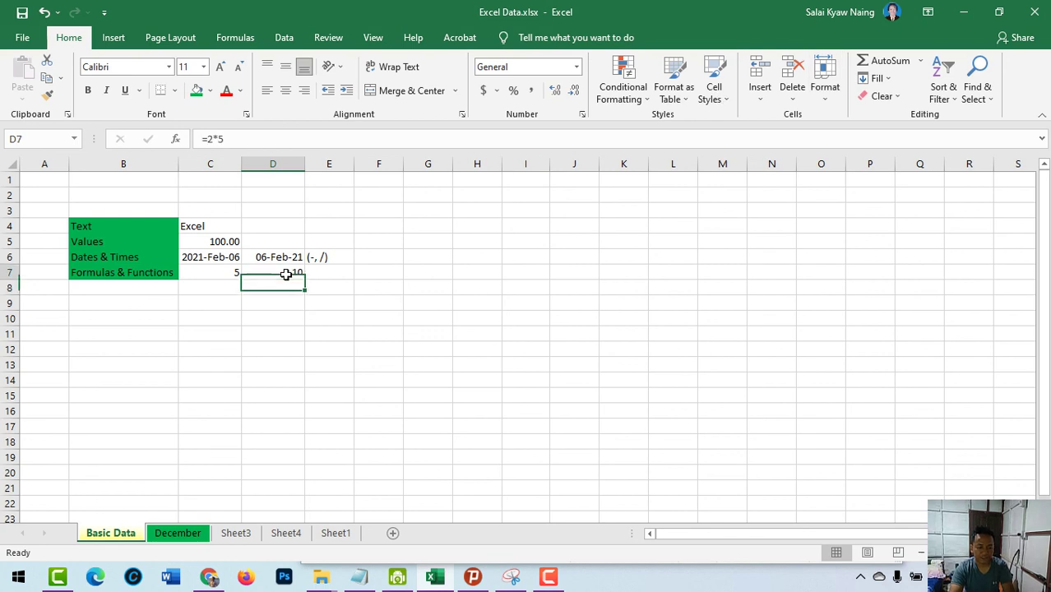
left_click(247, 138)
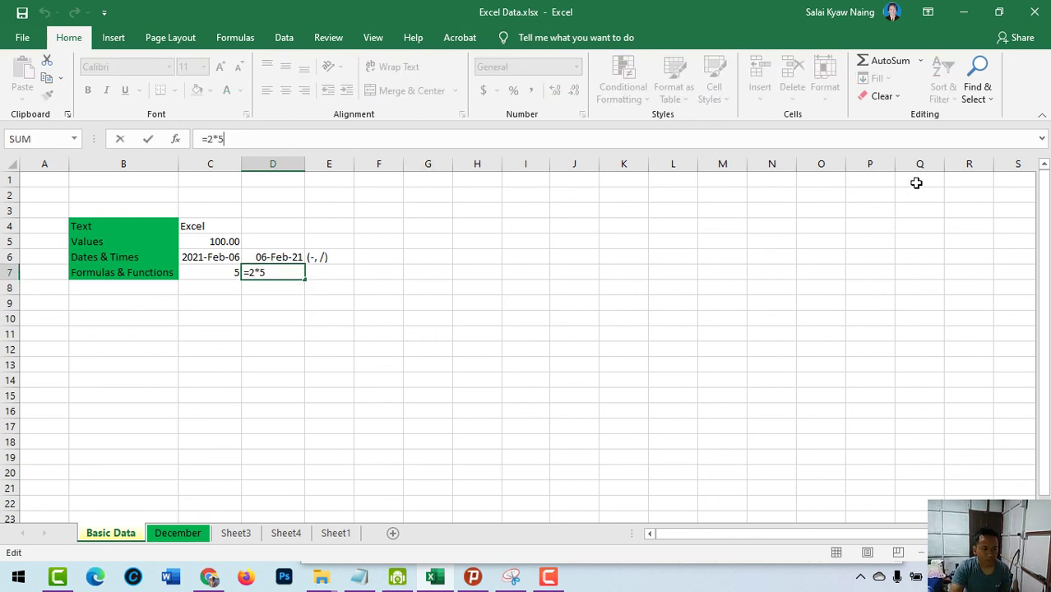
Step: Select the four data type labels in B4:B7 to review them
left_click_drag(120, 226, 122, 274)
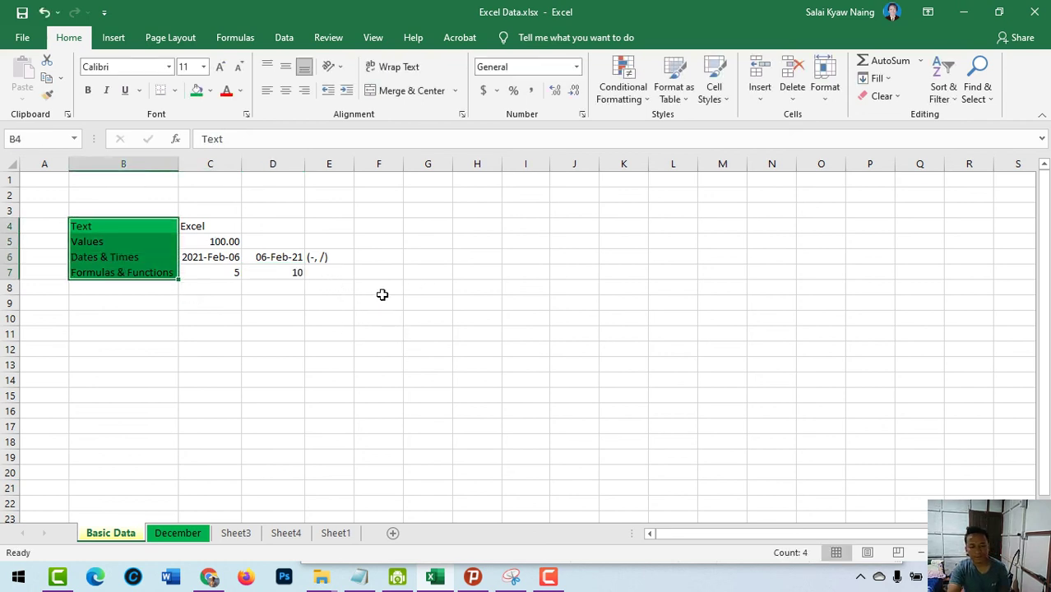
left_click(549, 579)
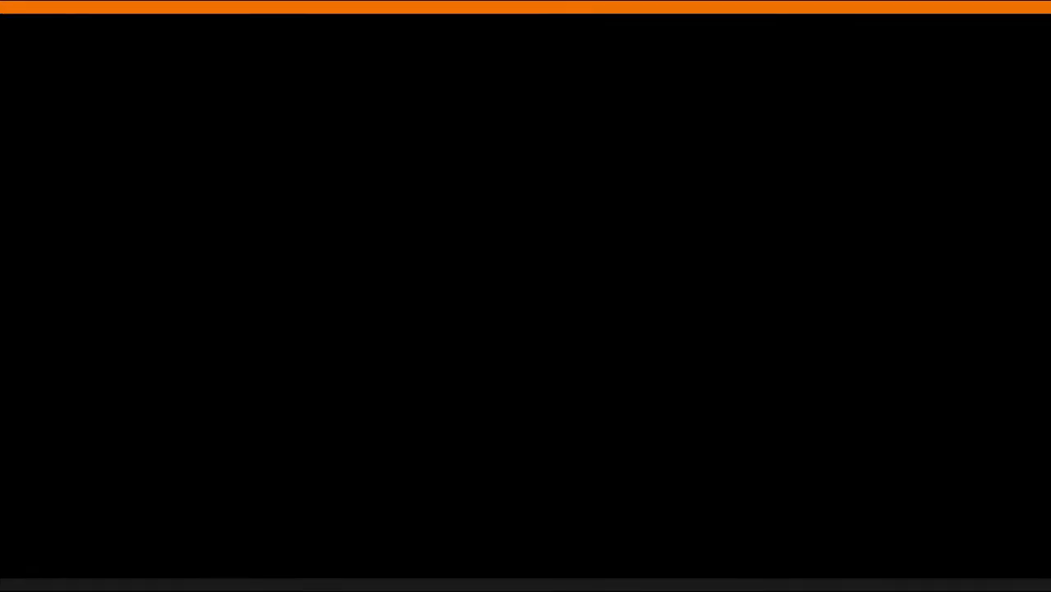